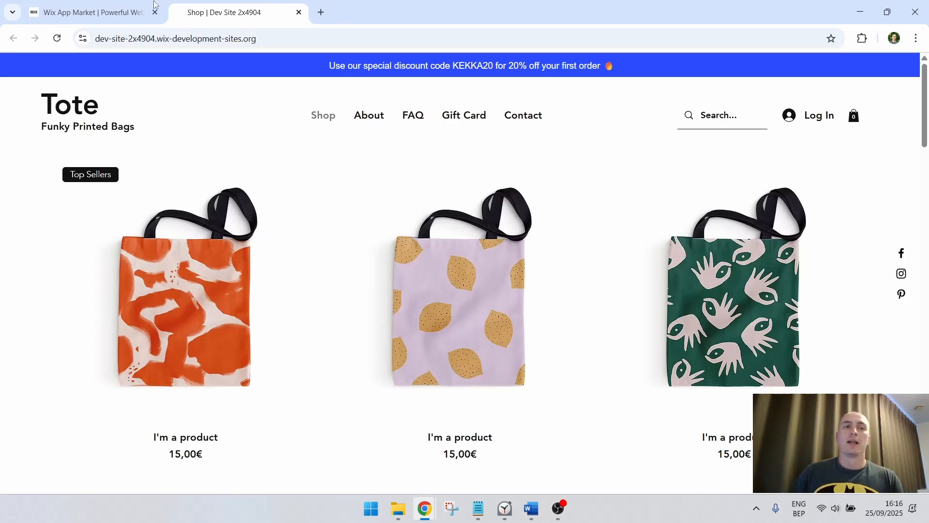
Search the Wix App Market for the Kekka Announcement Bar and open its app page
click(92, 12)
click(723, 70)
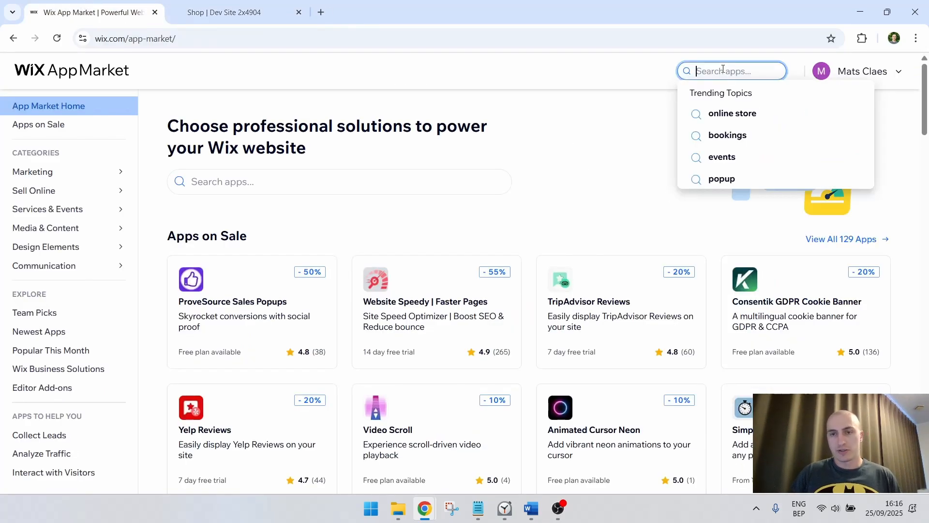
text(Kekka ana)
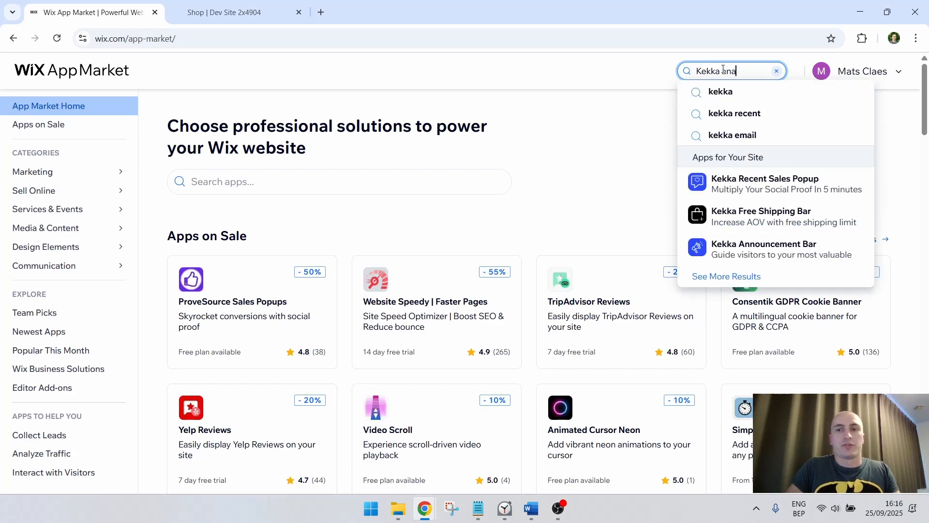
key(BackSpace)
text(noun)
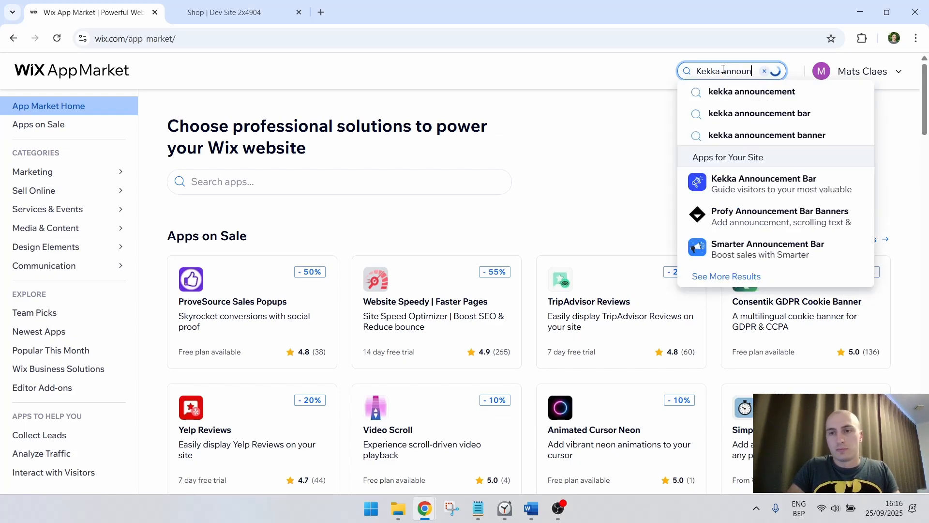
click(774, 184)
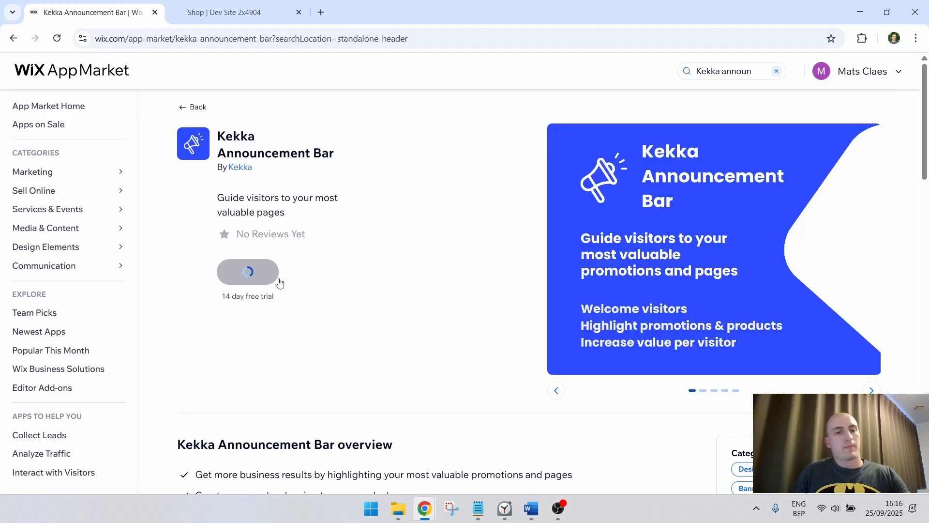
Add the Kekka Announcement Bar to Dev Site 3x5945 and agree to the requested permissions
click(274, 271)
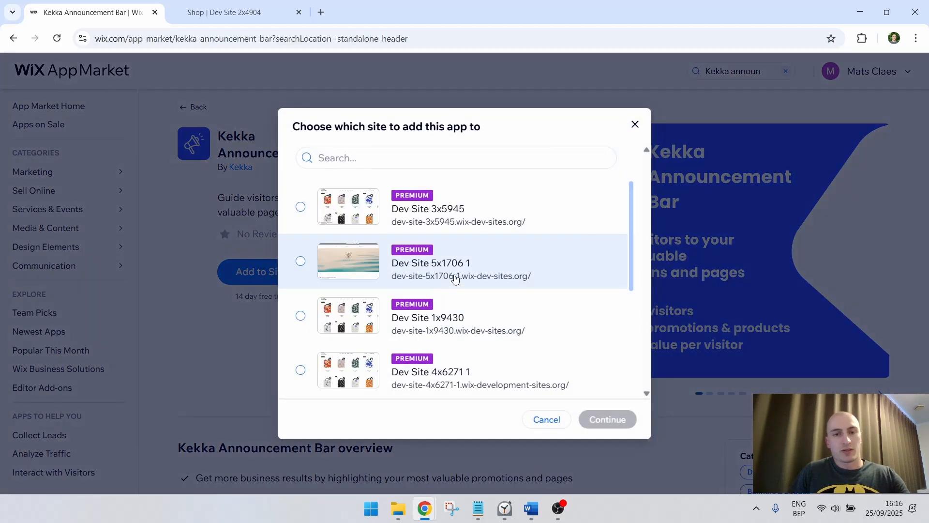
click(495, 216)
click(607, 419)
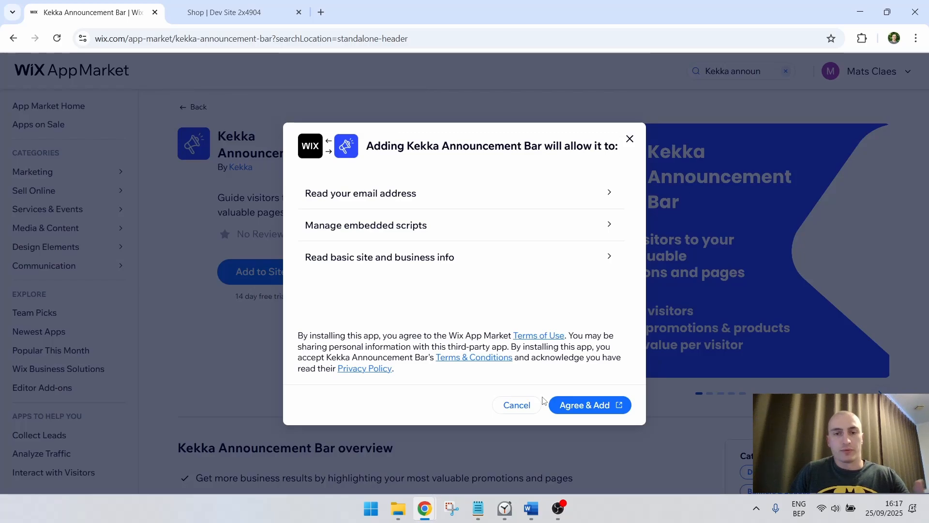
click(595, 405)
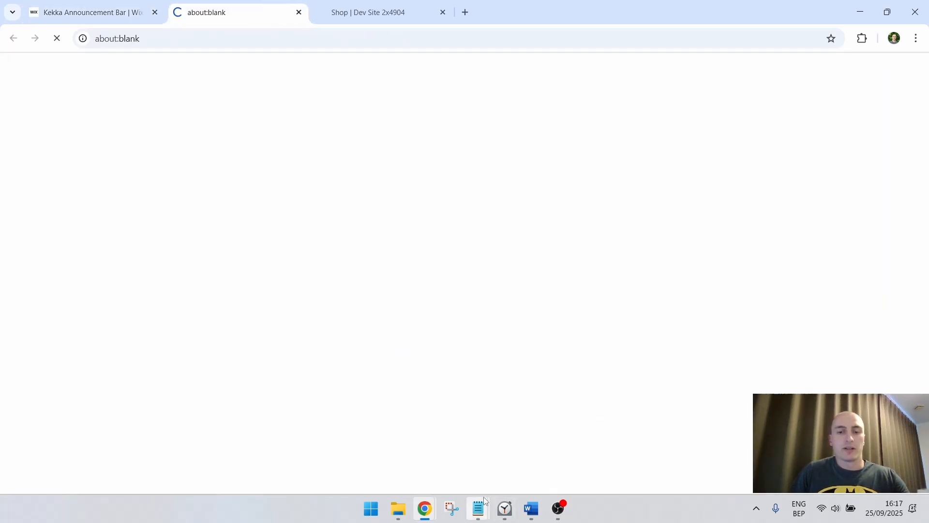
Switch to Notepad, copy the promo code from the note, and return to Chrome
mouse_move(484, 503)
click(611, 438)
drag(164, 130, 63, 116)
key(ctrl+c)
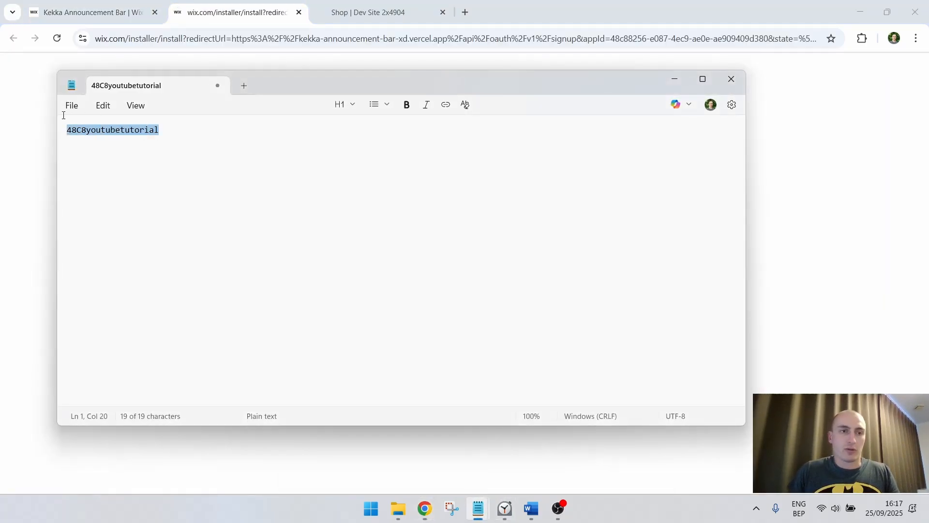
click(241, 3)
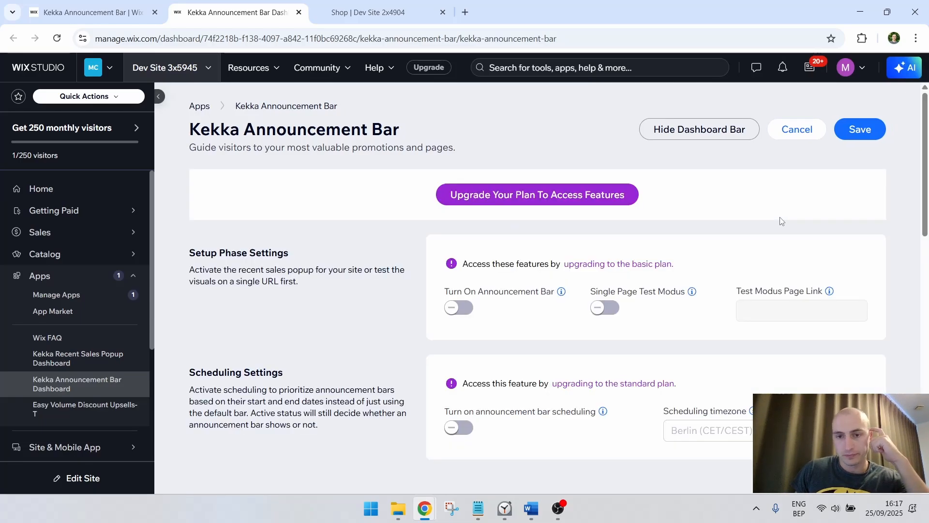
Upgrade the announcement bar app by choosing the Premium plan with monthly billing, and continue to checkout
click(511, 195)
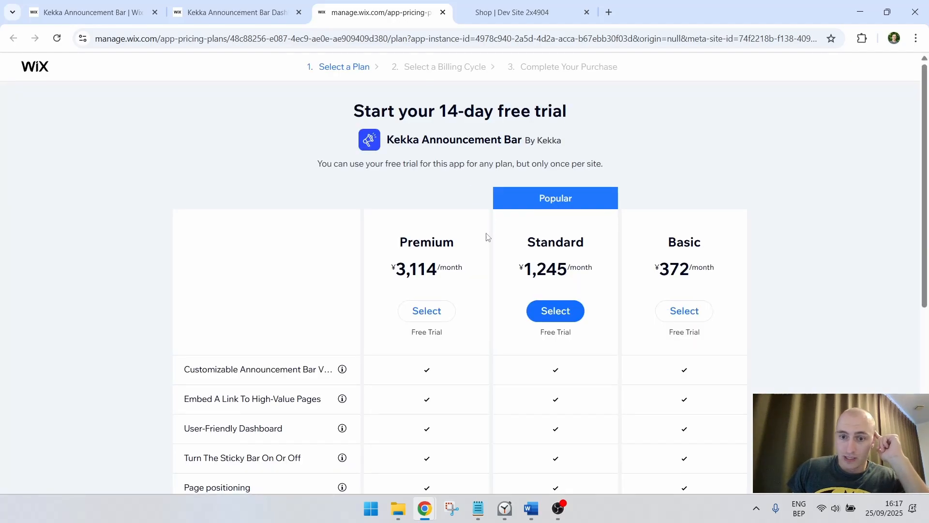
scroll(488, 237, down, 3)
scroll(489, 242, down, 2)
scroll(489, 237, up, 6)
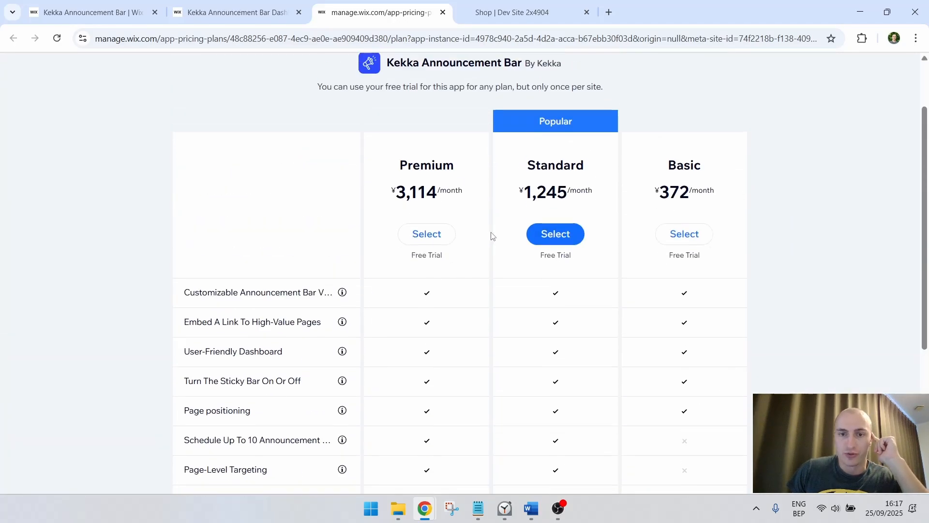
drag(446, 249, 421, 252)
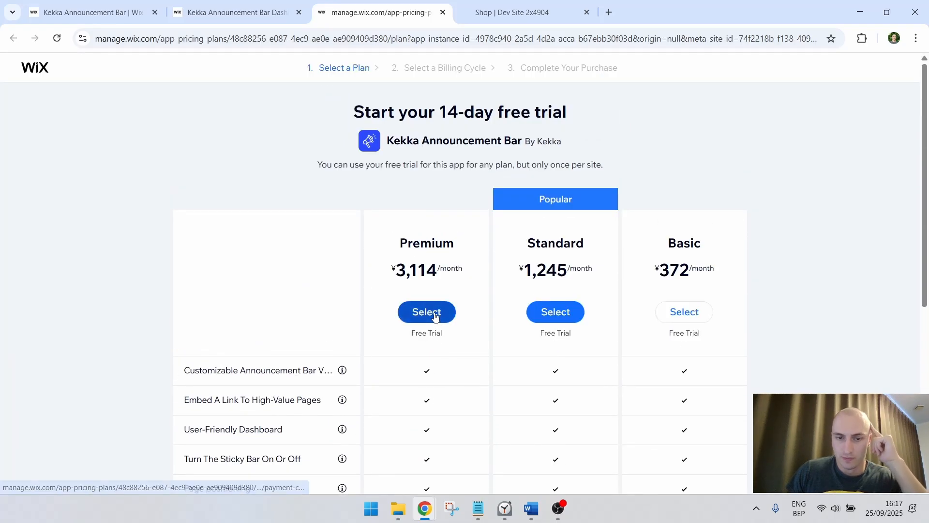
click(441, 315)
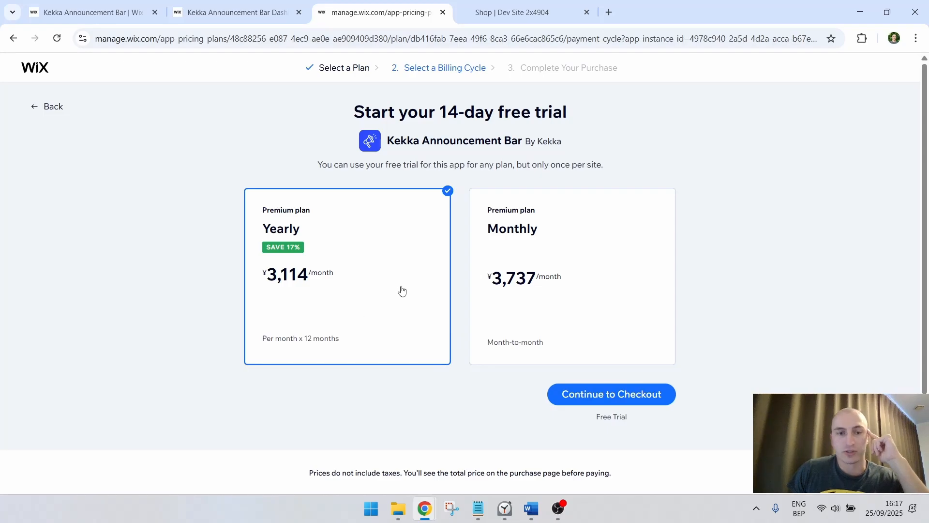
click(579, 282)
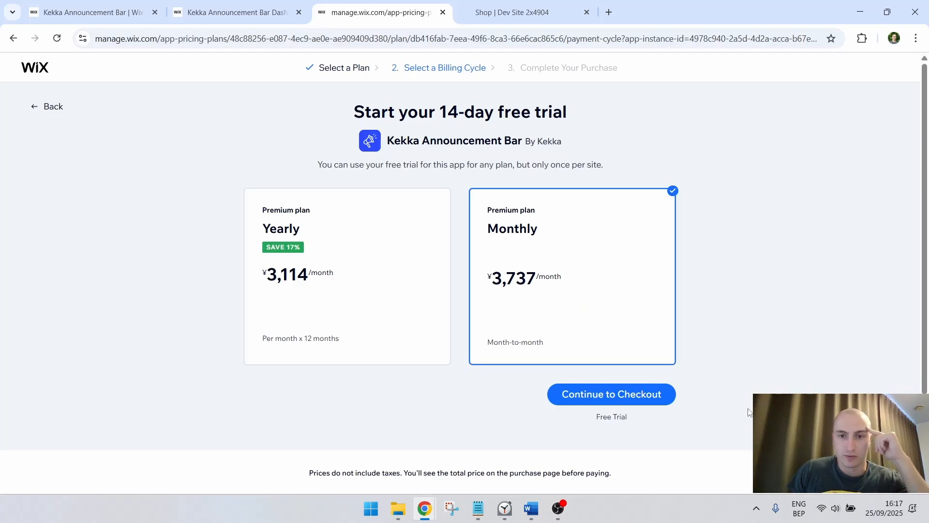
click(660, 403)
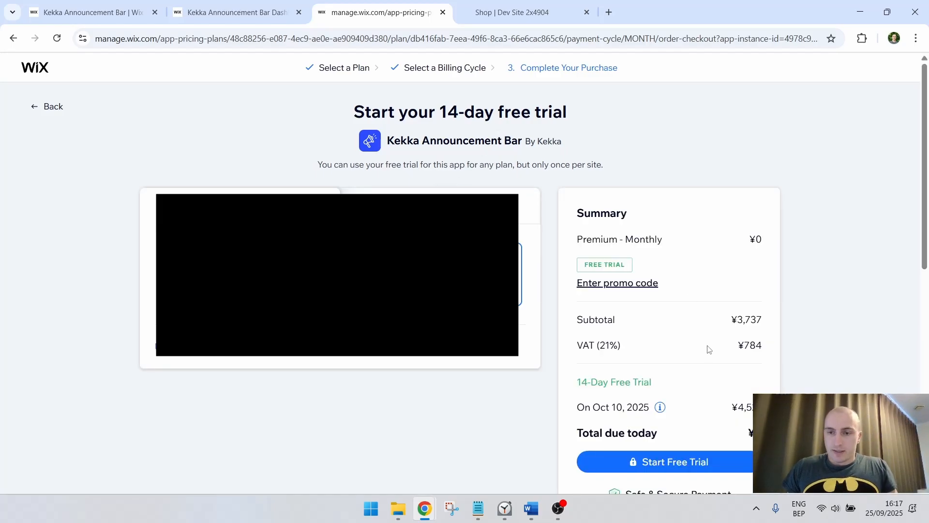
Apply the copied promo code to the order and start the 14-day free trial
scroll(687, 300, down, 1)
click(641, 222)
key(ctrl+v)
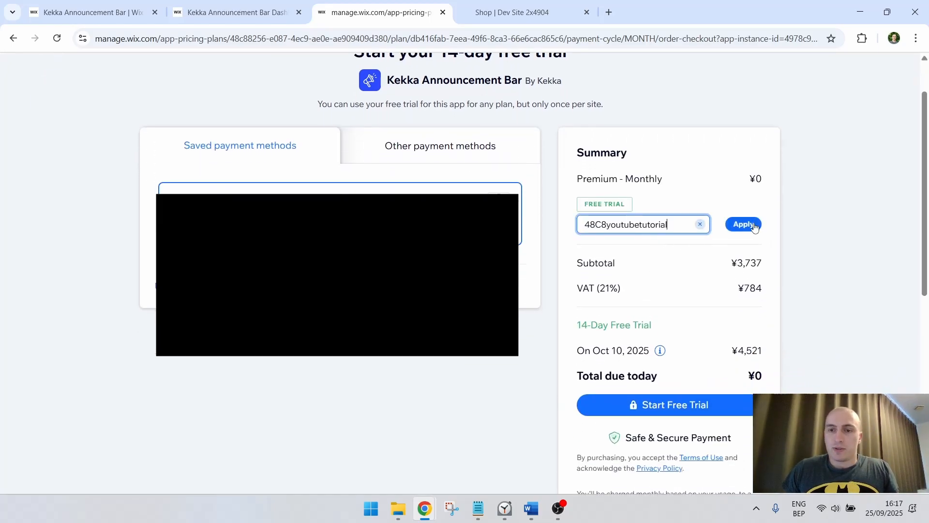
key(Return)
scroll(746, 349, down, 1)
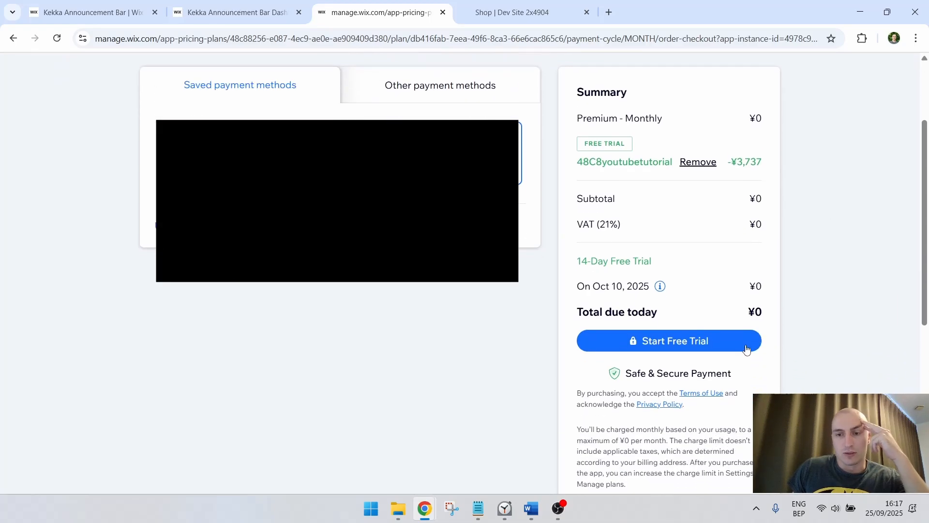
click(720, 346)
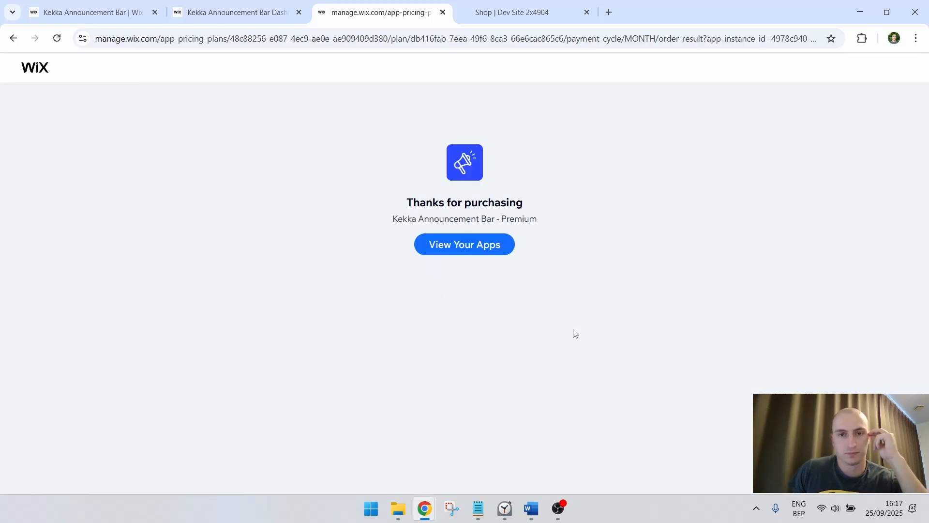
Reload the Kekka Announcement Bar dashboard and close the purchase page
click(483, 249)
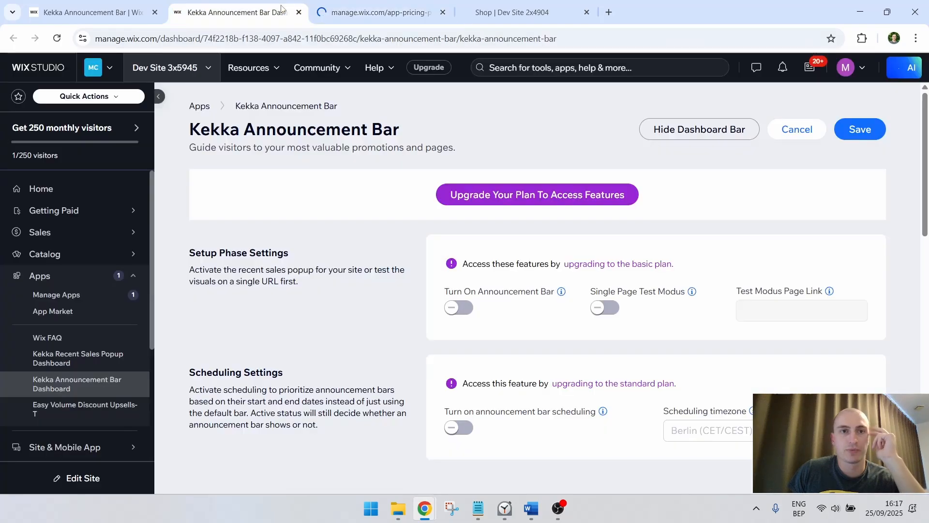
click(56, 38)
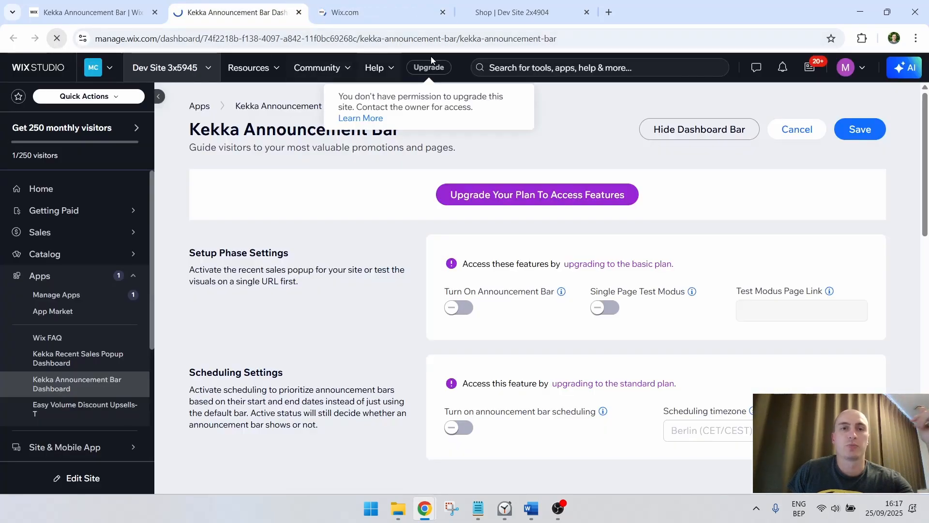
click(442, 13)
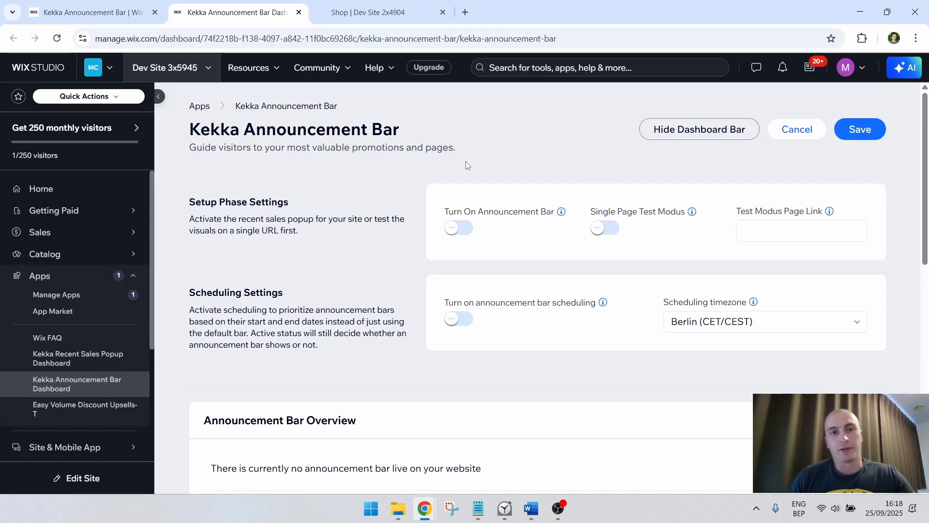
Try hiding and showing the dashboard bar, and examine the app's setup, scheduling, overview and page inclusion settings
click(711, 128)
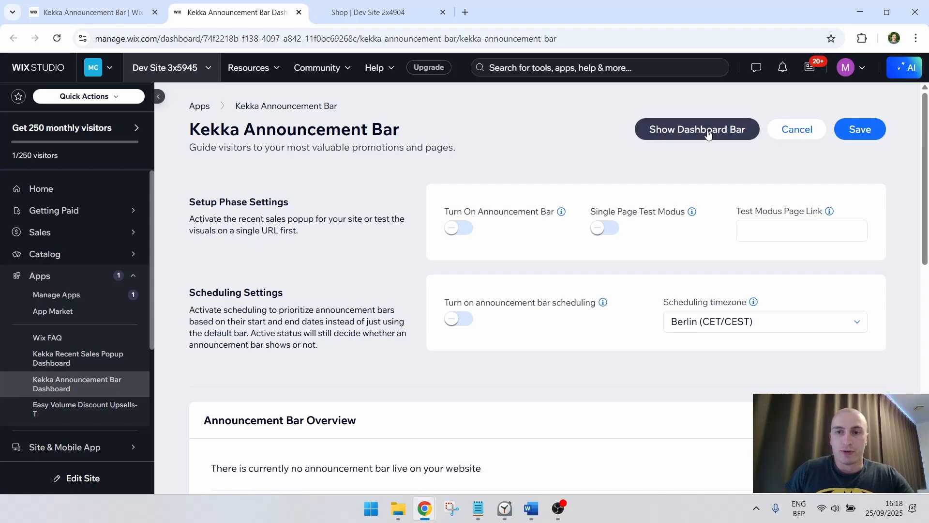
click(696, 129)
scroll(604, 160, down, 4)
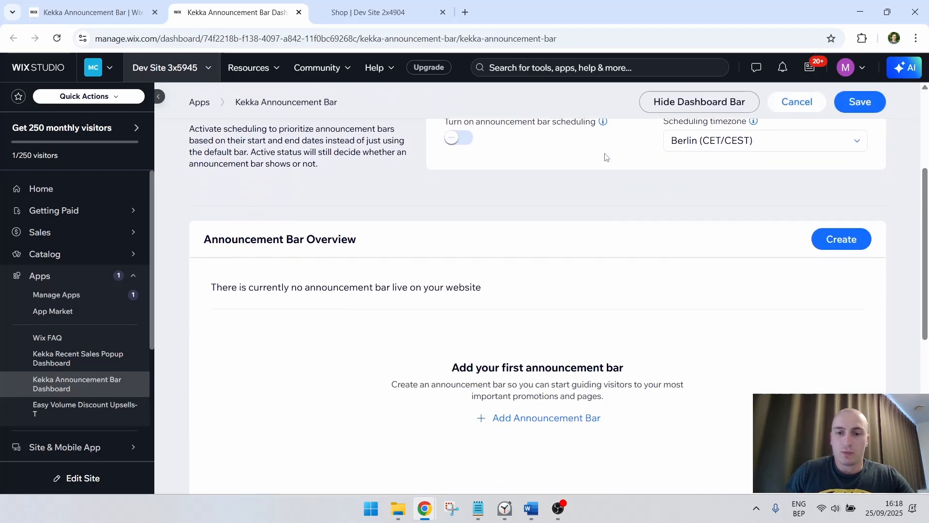
scroll(605, 159, down, 1)
scroll(651, 290, down, 2)
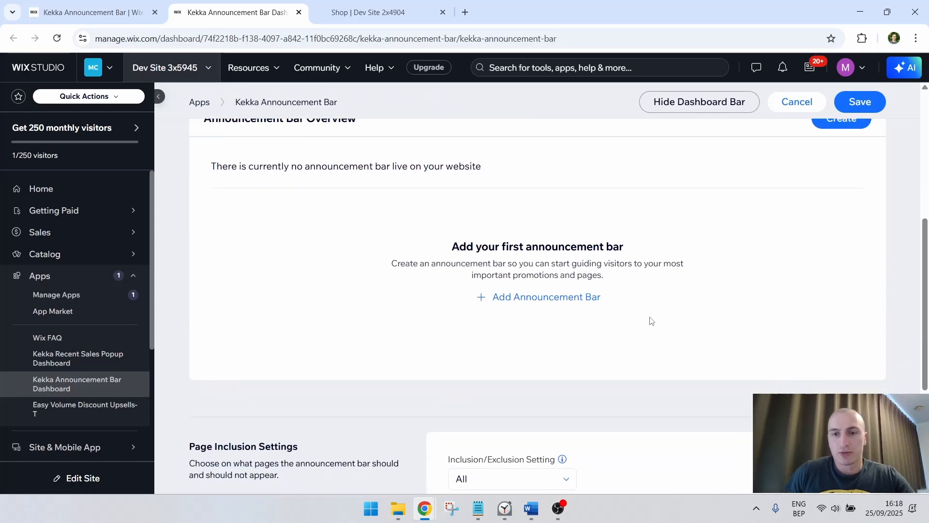
scroll(655, 279, up, 6)
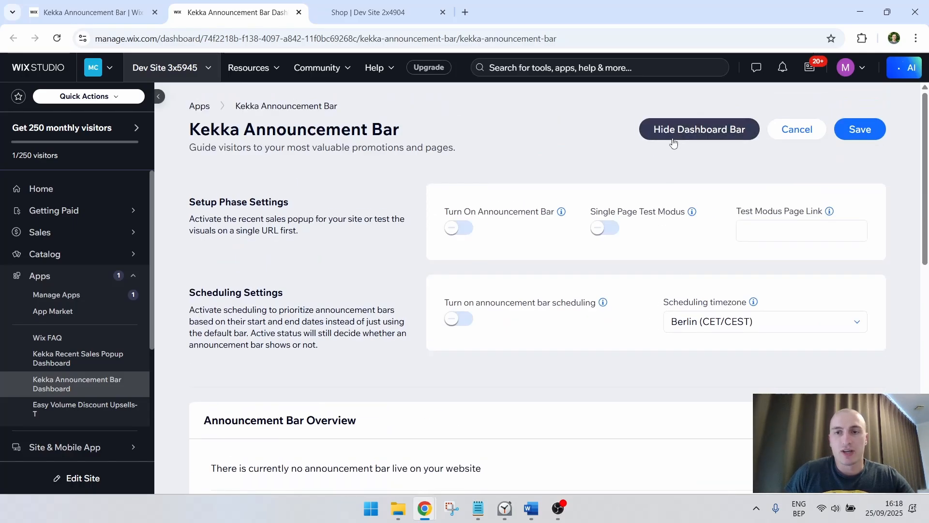
scroll(587, 224, down, 3)
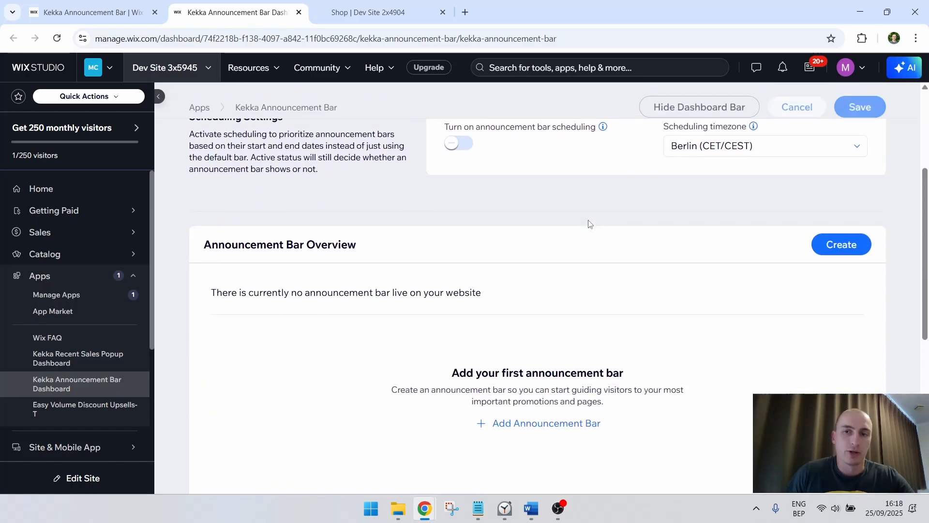
scroll(587, 242, up, 3)
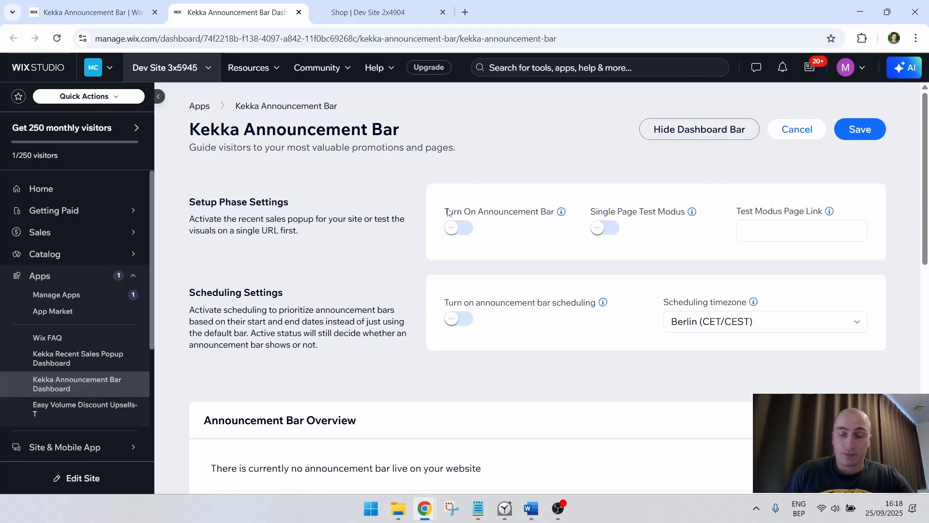
drag(448, 213, 551, 215)
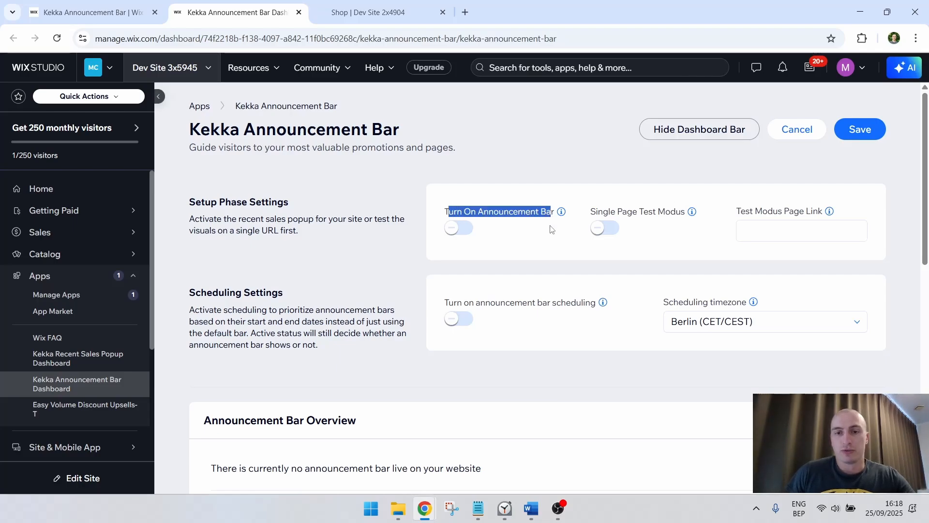
click(545, 236)
drag(440, 216, 552, 214)
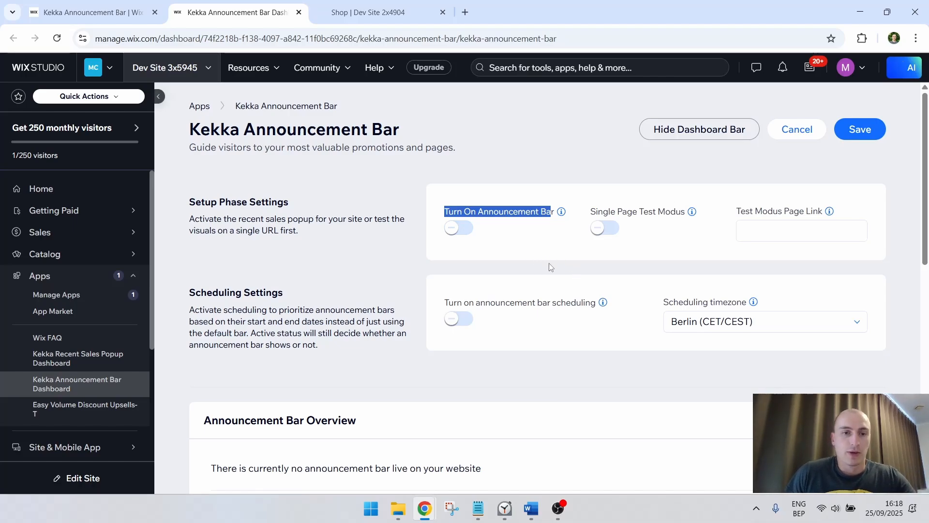
Create a new announcement bar and review its preview, general settings and text message
scroll(551, 267, down, 5)
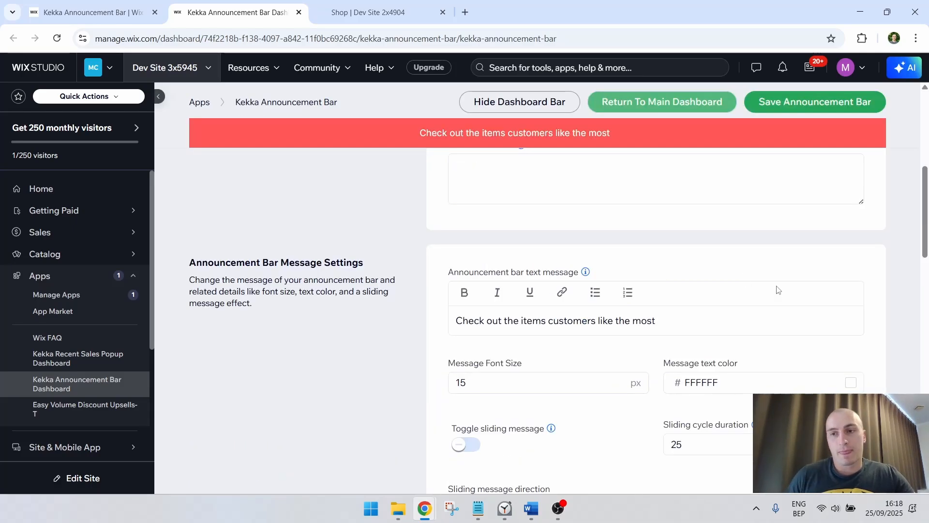
scroll(874, 193, up, 10)
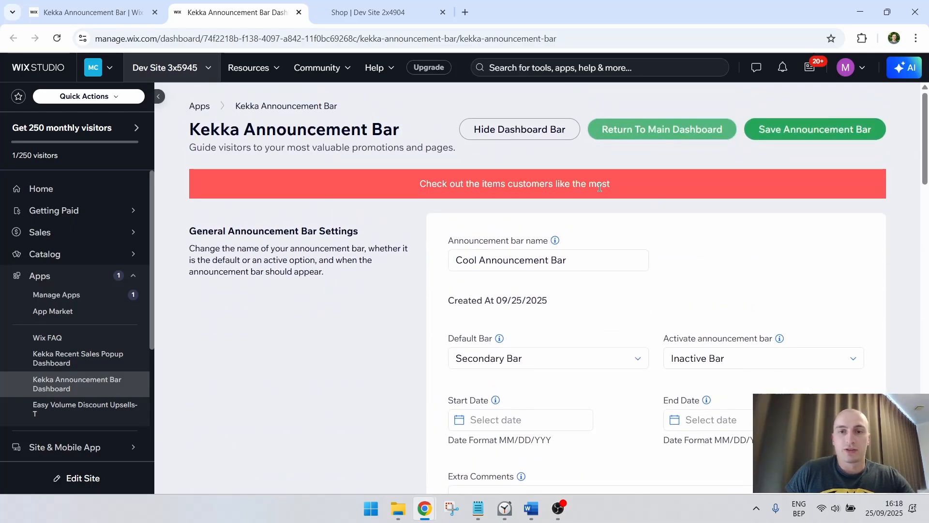
scroll(645, 225, down, 8)
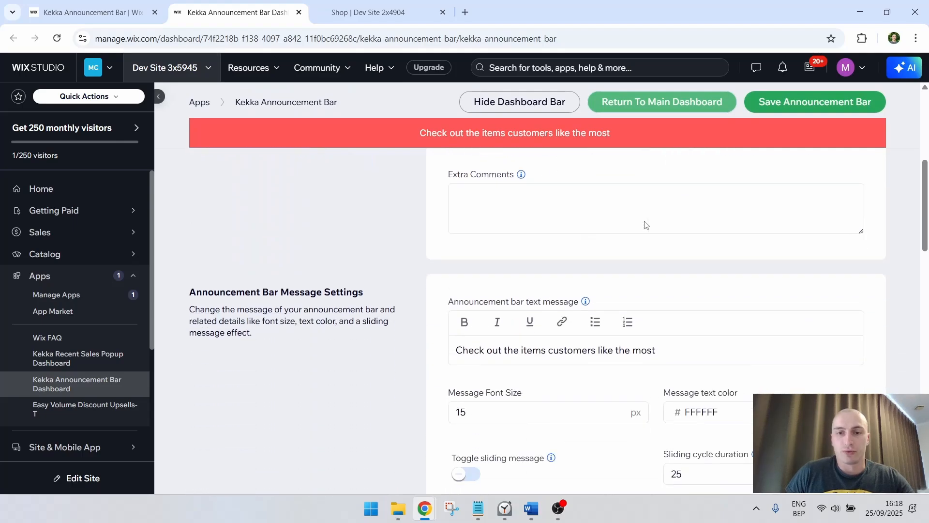
scroll(645, 224, up, 1)
click(687, 231)
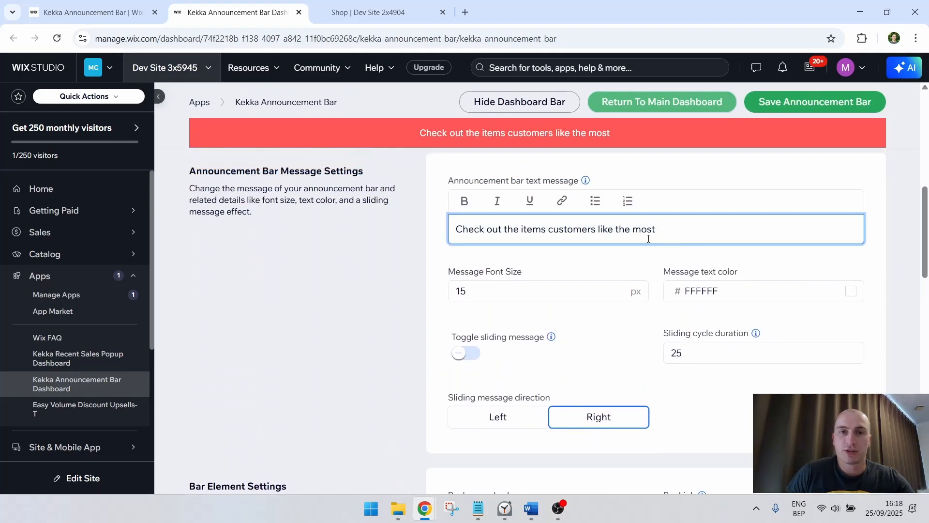
drag(679, 223, 405, 243)
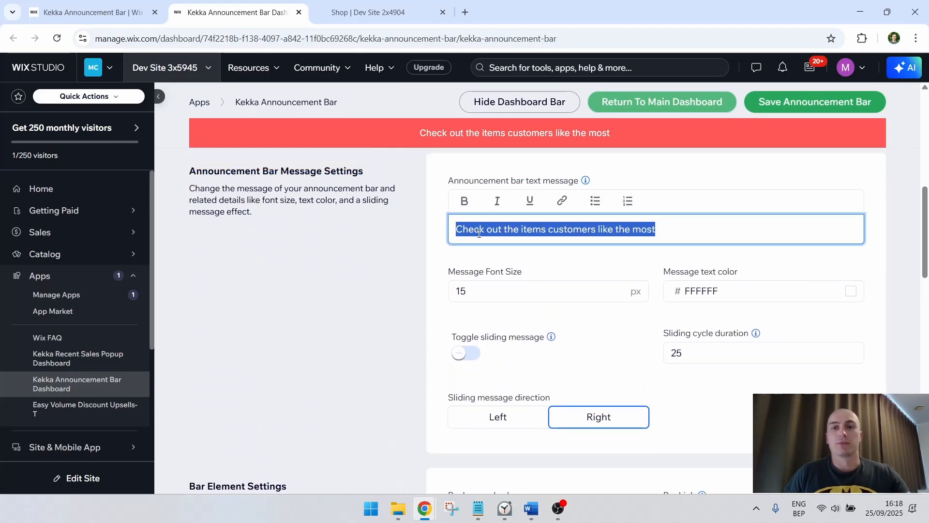
scroll(318, 210, up, 7)
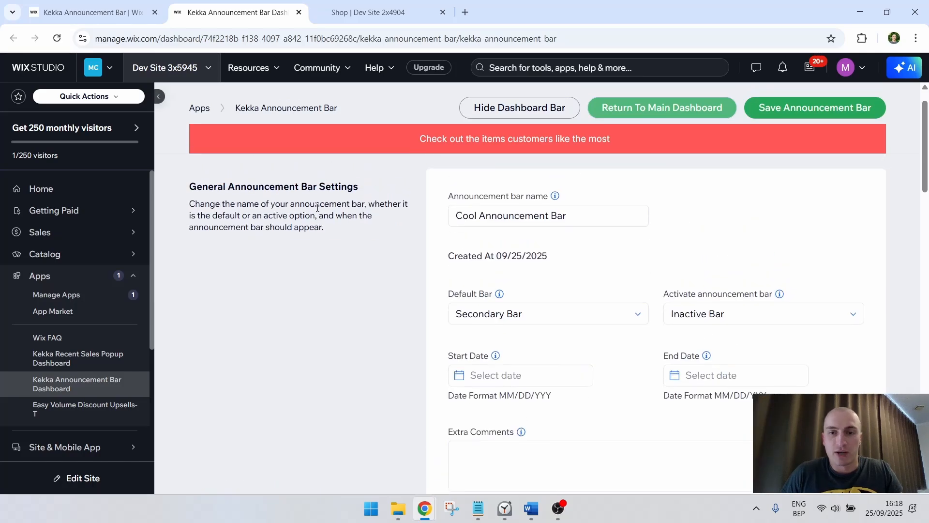
Examine the general settings description, the creation date, and the options for the default bar and bar activation
scroll(318, 213, down, 1)
drag(290, 185, 311, 223)
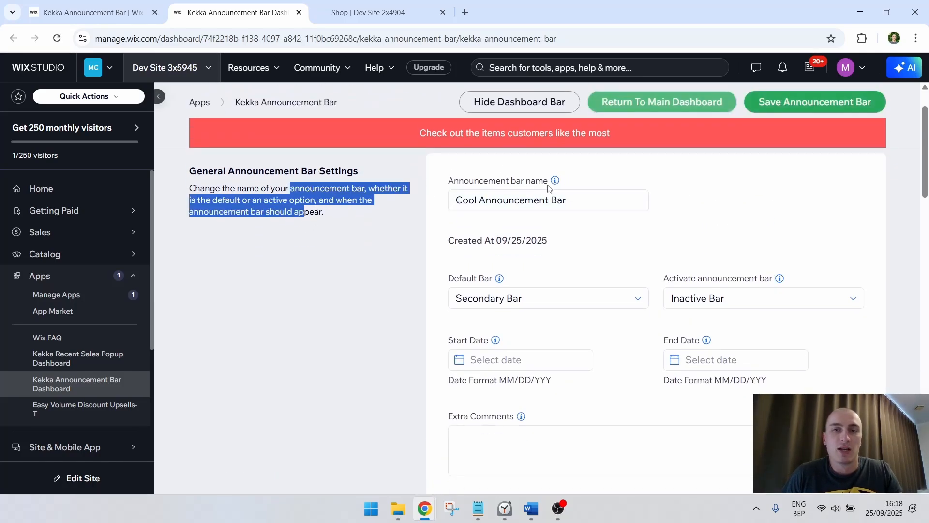
mouse_move(555, 185)
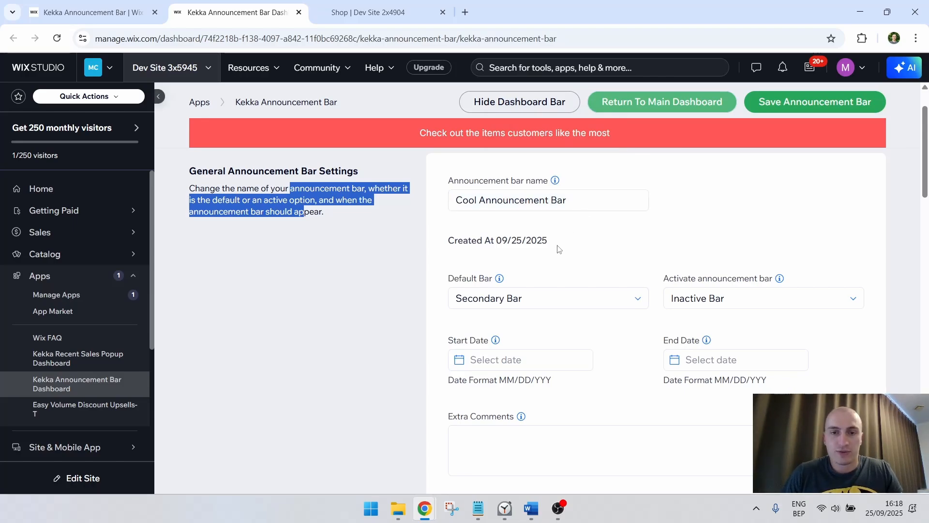
drag(552, 240, 483, 240)
click(549, 305)
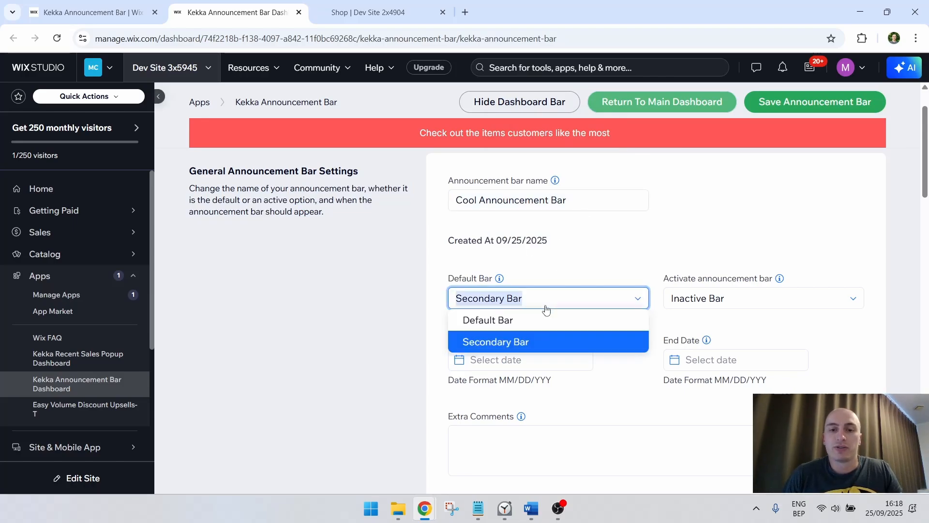
click(564, 266)
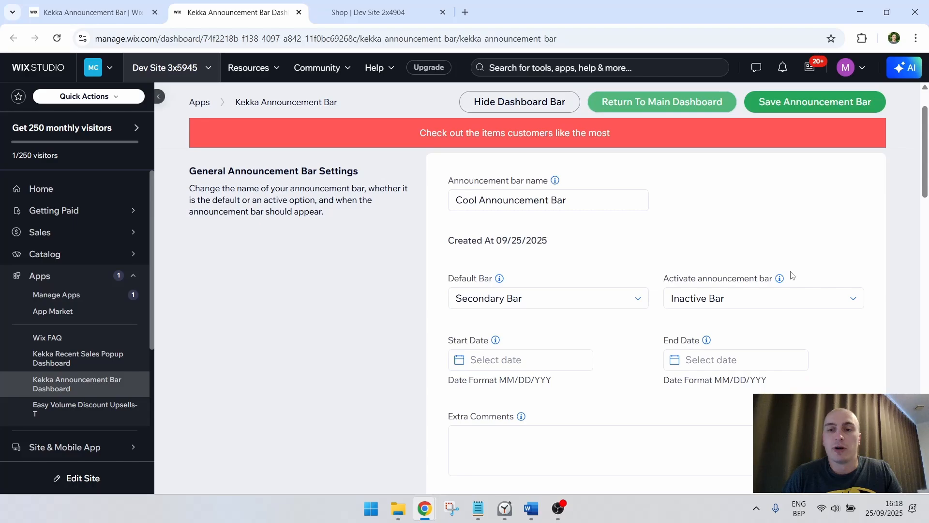
click(761, 294)
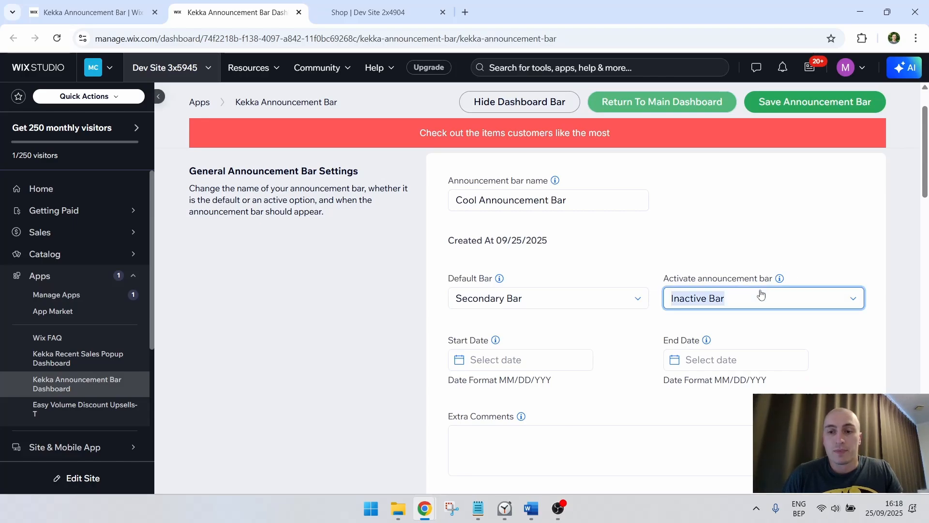
click(756, 252)
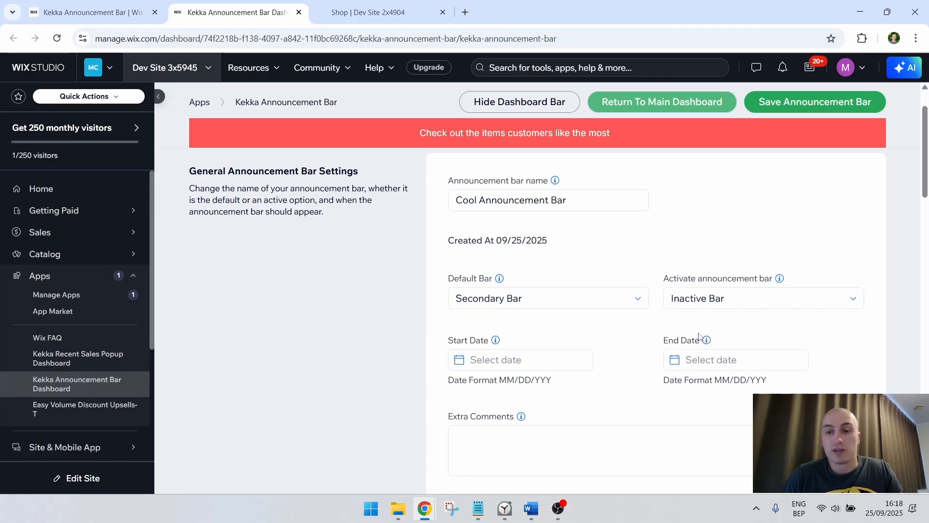
Replace the announcement bar text message with "Enter coupon code KEKKA20 for 20% off"
scroll(698, 335, down, 4)
scroll(643, 228, down, 4)
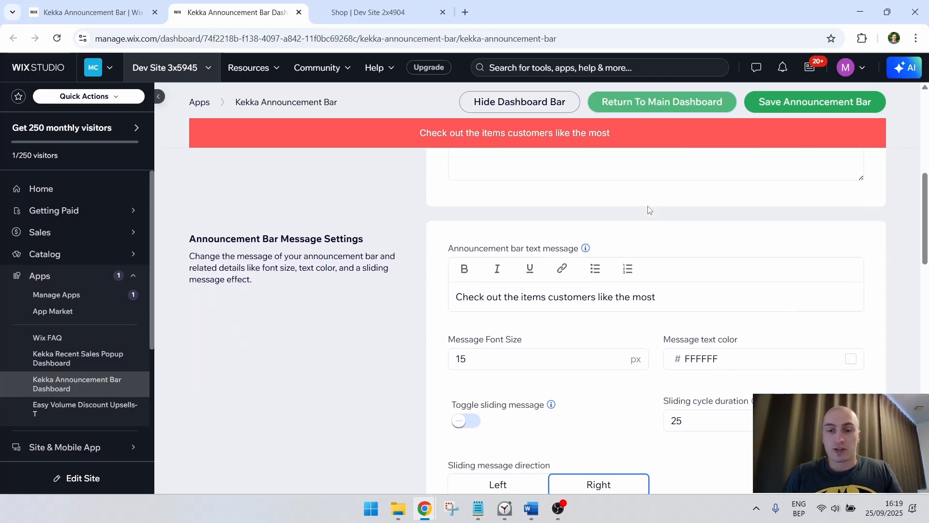
click(658, 236)
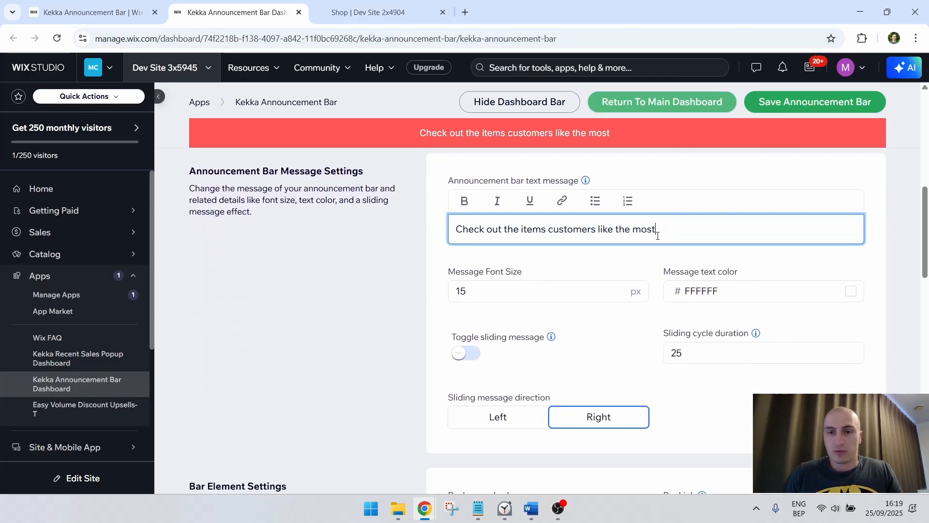
drag(656, 242, 412, 226)
drag(251, 171, 271, 214)
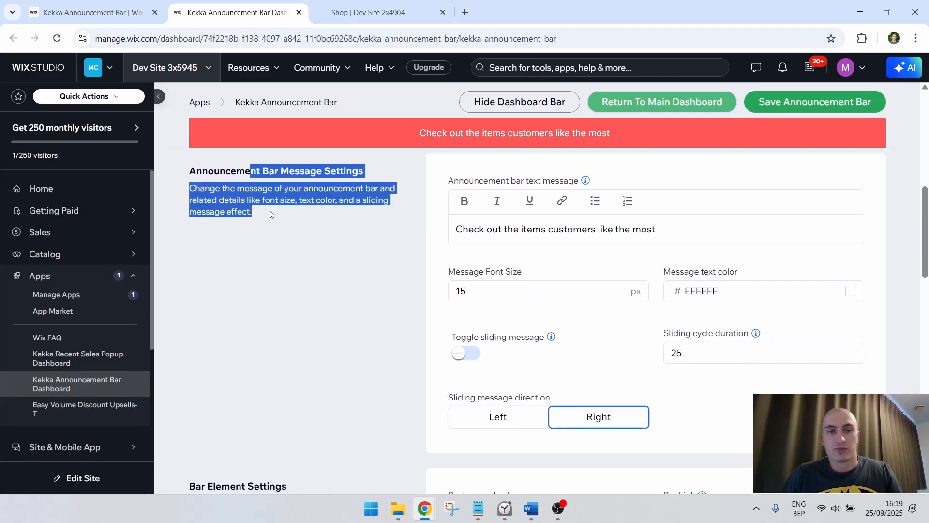
click(659, 228)
key(ctrl+a)
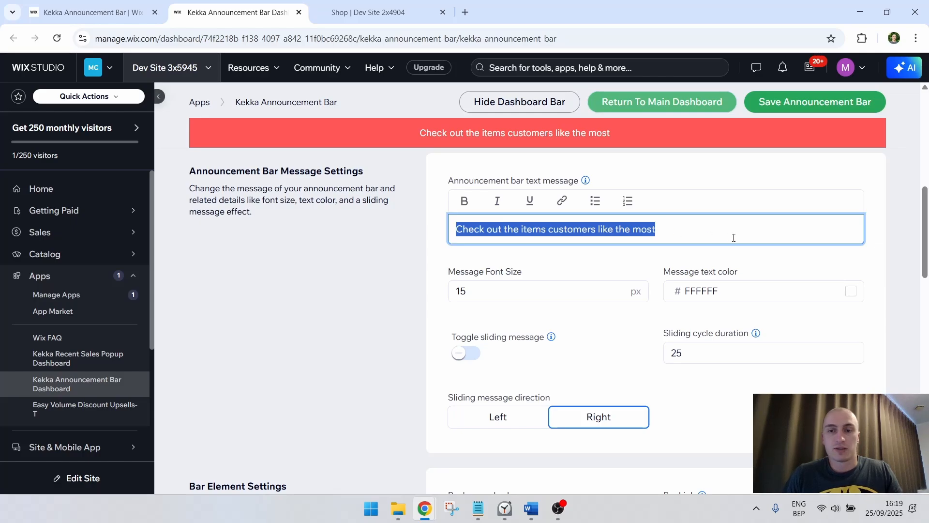
text(Ente)
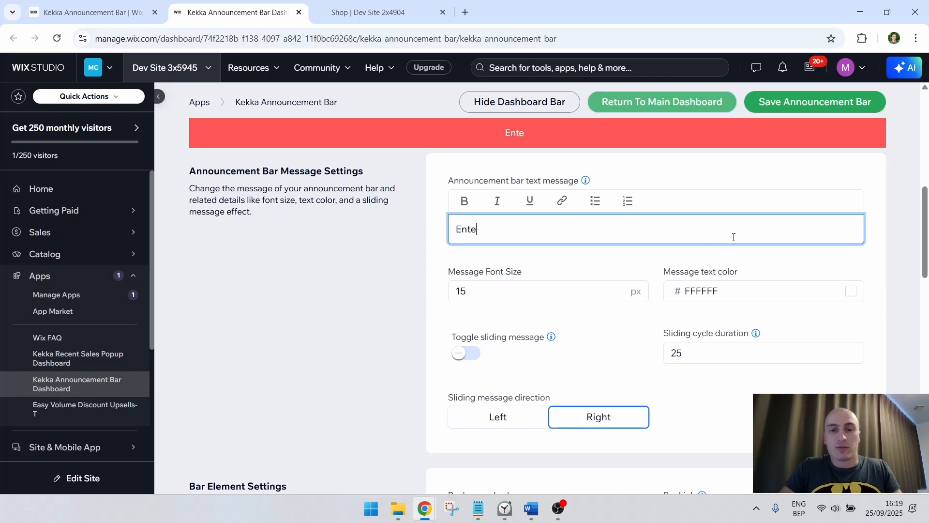
text(r coupon code )
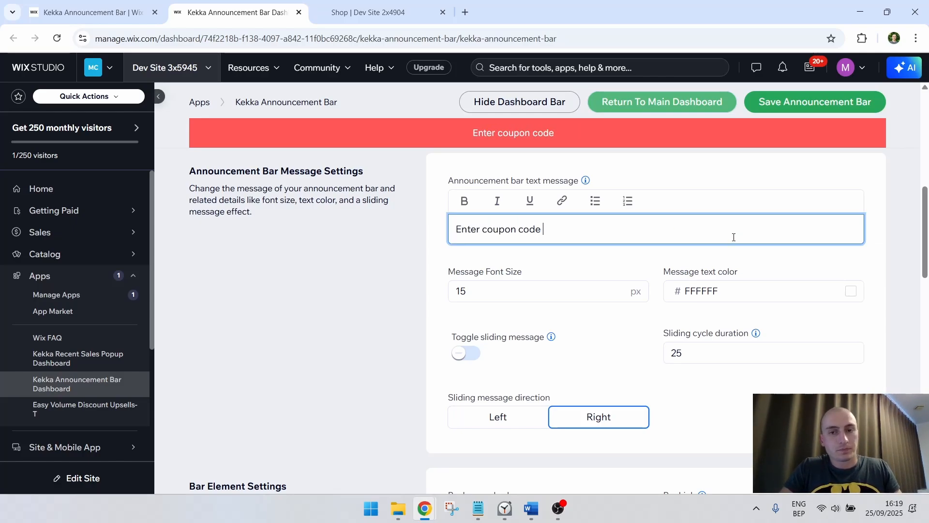
text(KEKKA20 for 20)
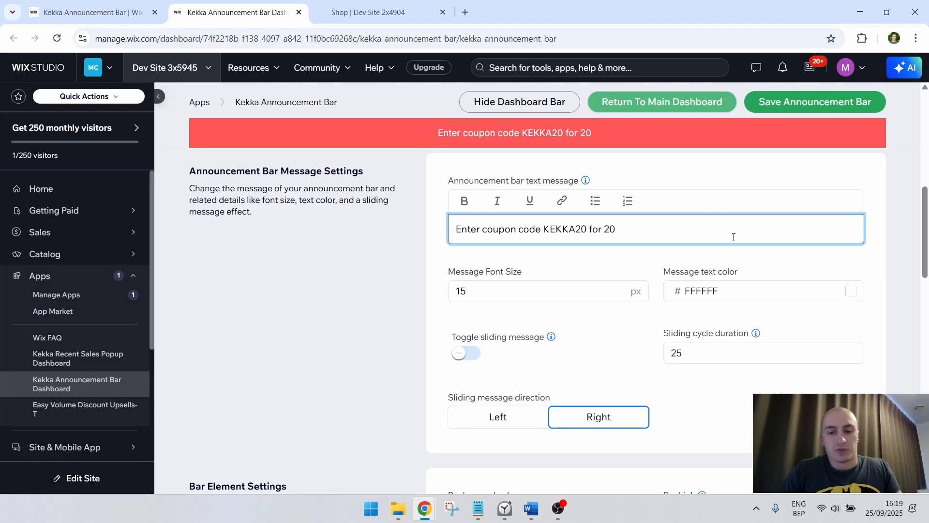
text(% off)
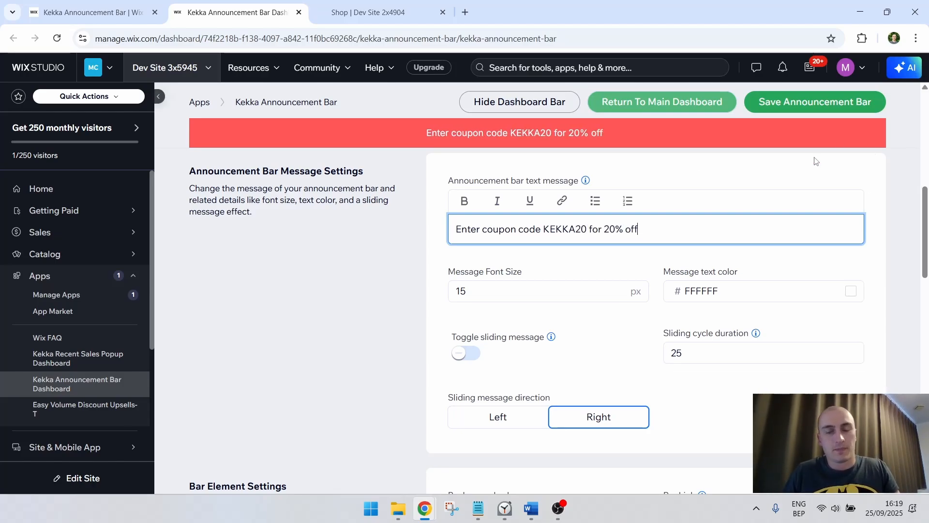
Set the message font size to 18 px and view the color picker for the message text
double_click(629, 299)
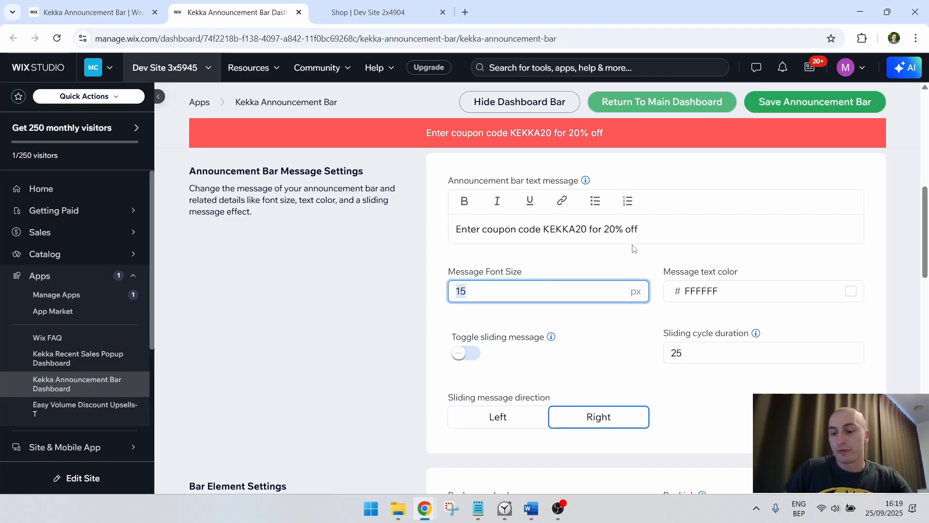
text(18)
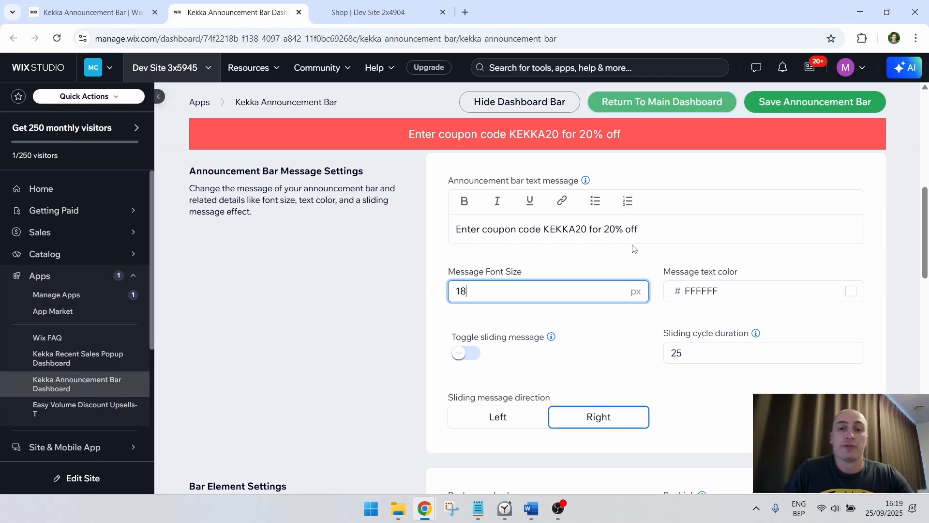
click(760, 281)
drag(872, 326, 761, 291)
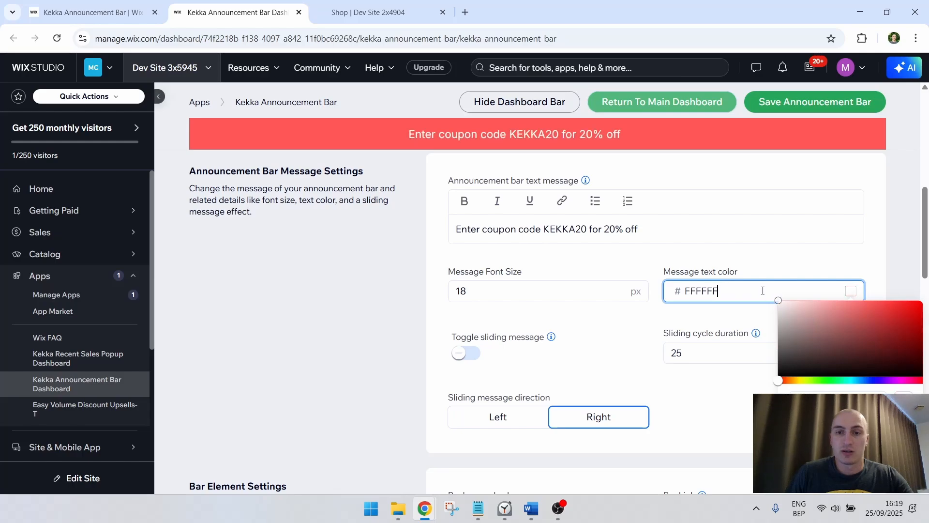
click(367, 270)
Change the bar's background color to the brighter red FF0A0A
scroll(366, 270, down, 5)
click(564, 276)
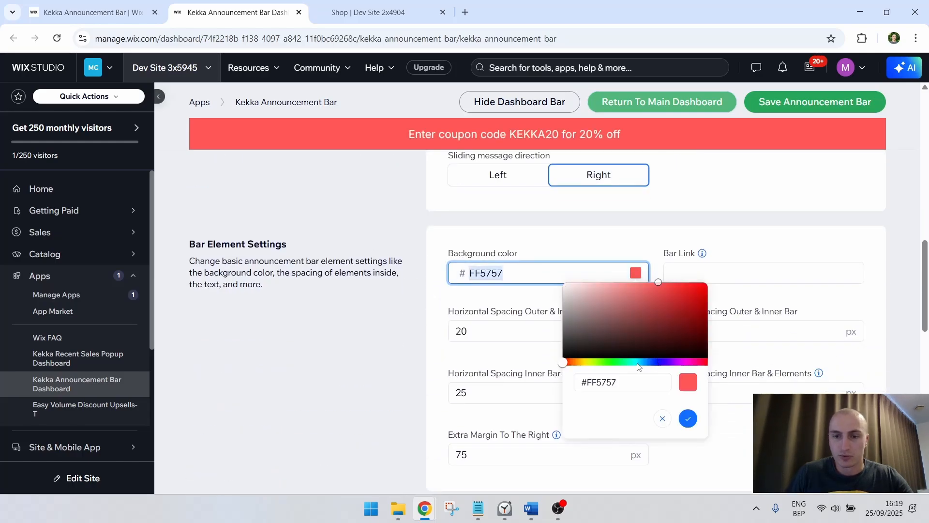
drag(658, 282, 702, 283)
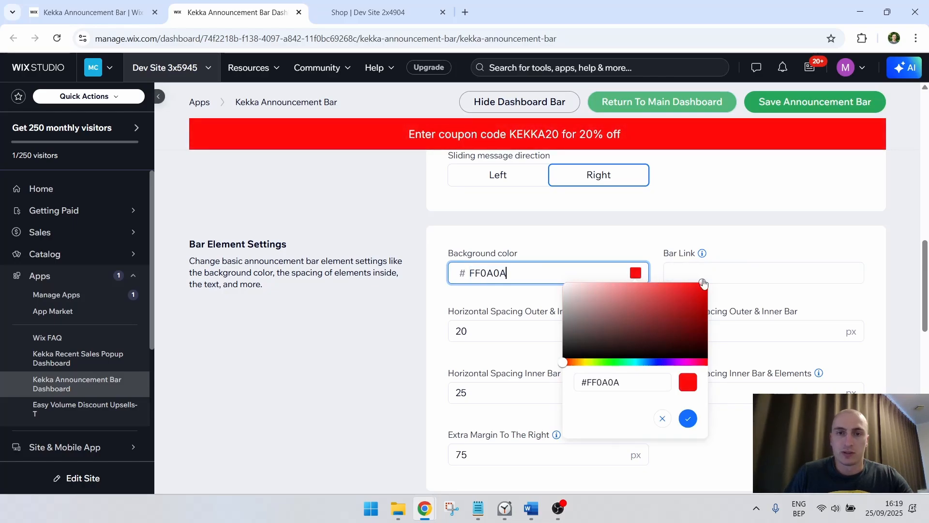
click(899, 214)
Try the sliding message effect with its direction set to Left, and turn the sliding off again
scroll(916, 211, up, 6)
scroll(915, 211, down, 3)
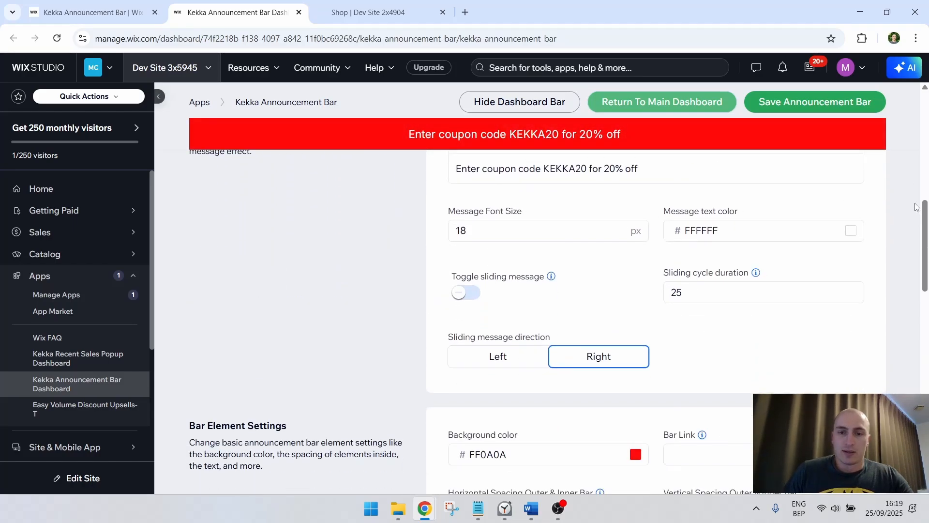
scroll(902, 223, up, 1)
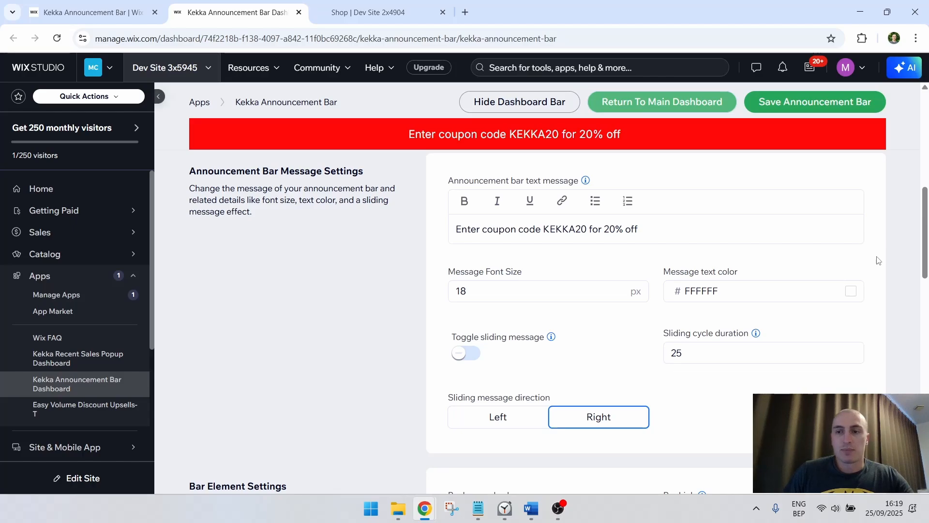
scroll(887, 301, up, 1)
scroll(875, 316, down, 1)
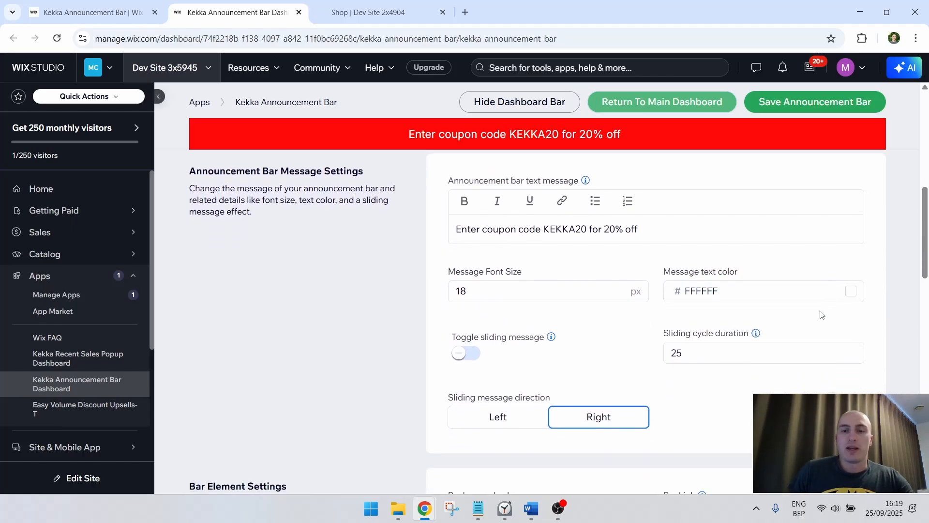
click(468, 353)
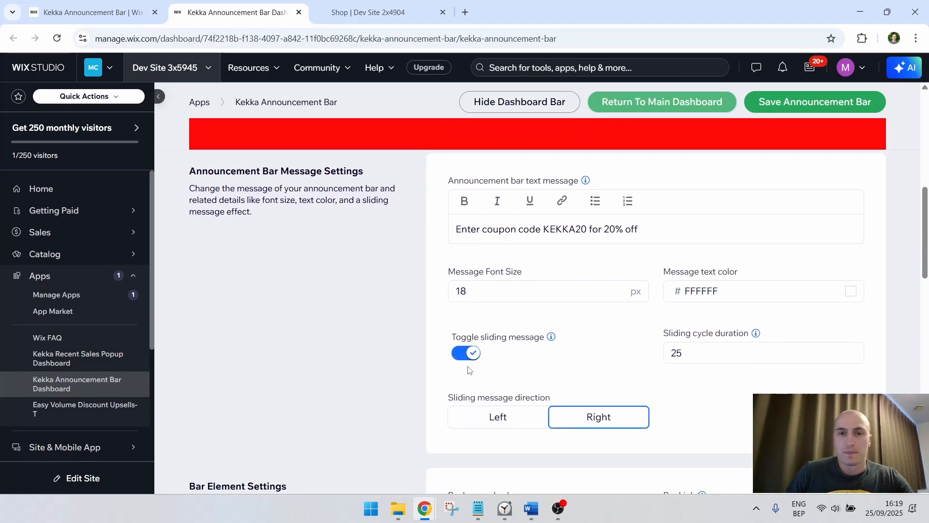
click(498, 416)
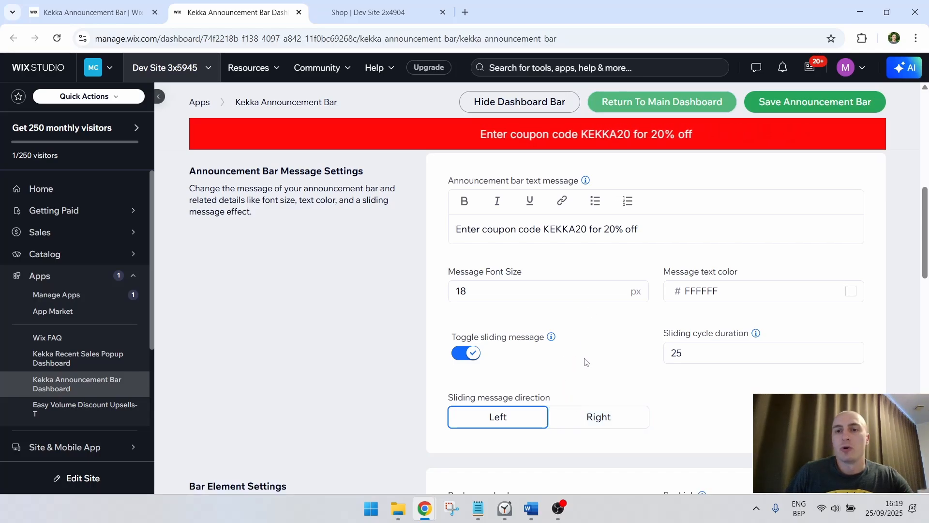
click(474, 354)
Review the bar element settings and replace the announcement bar text message with "Check out our summer deals"
scroll(346, 329, down, 3)
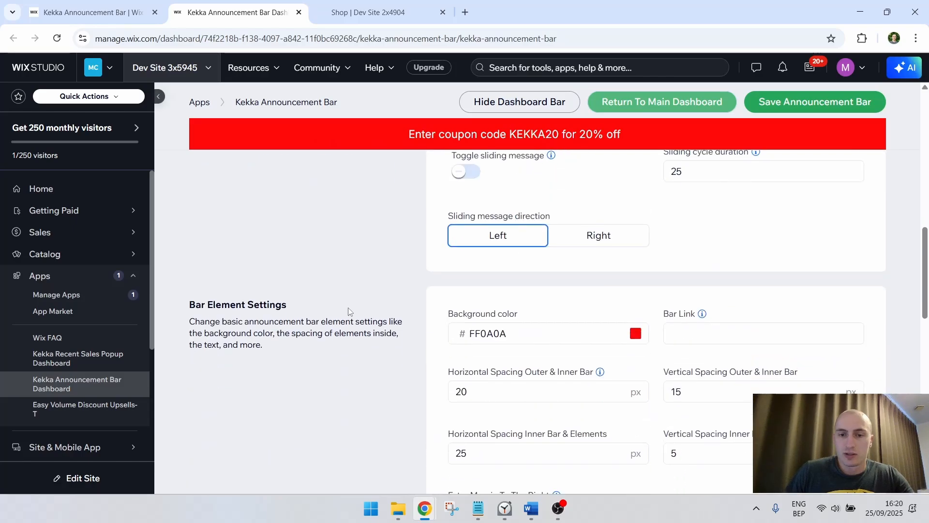
scroll(387, 290, down, 3)
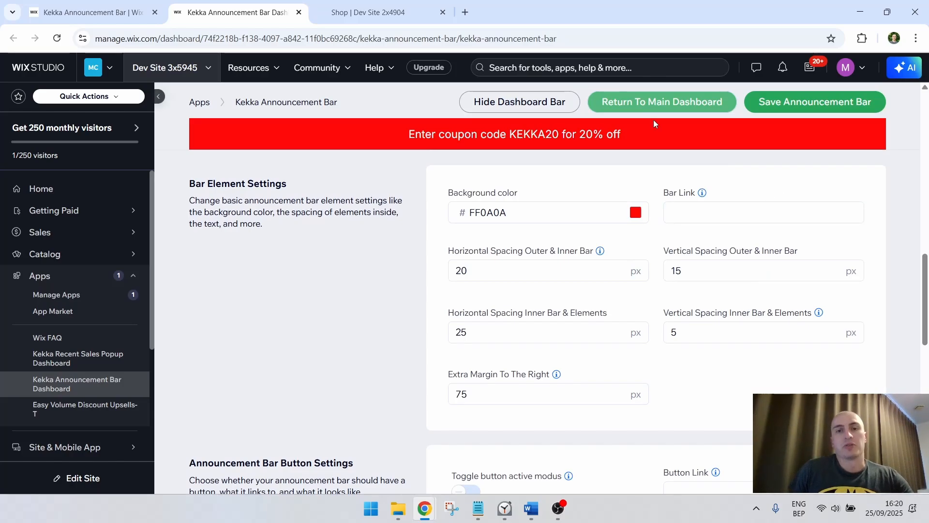
scroll(633, 234, up, 6)
scroll(633, 235, up, 1)
click(645, 287)
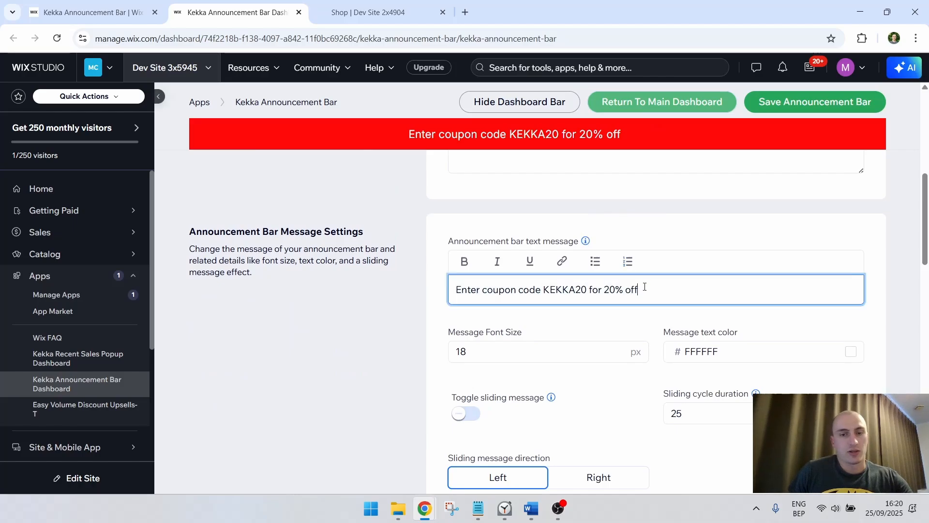
key(ctrl+a)
text(Checkout)
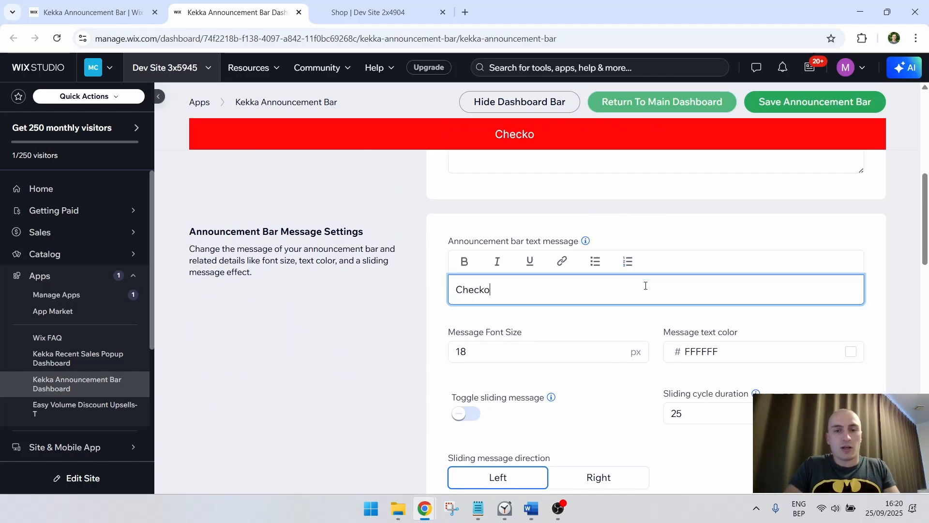
key(BackSpace)
key(BackSpace)
key(BackSpace)
key(BackSpace)
text(out ou)
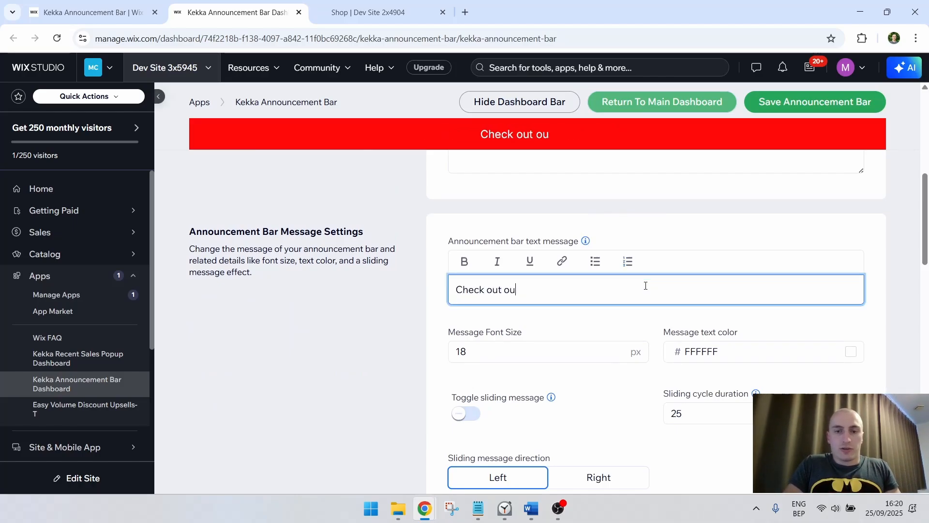
text(r summer deals)
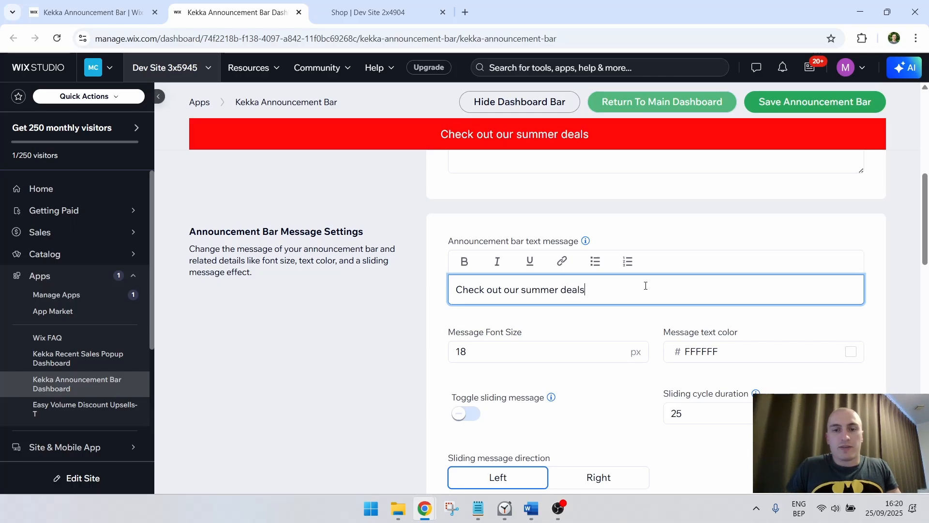
scroll(875, 192, down, 5)
click(793, 339)
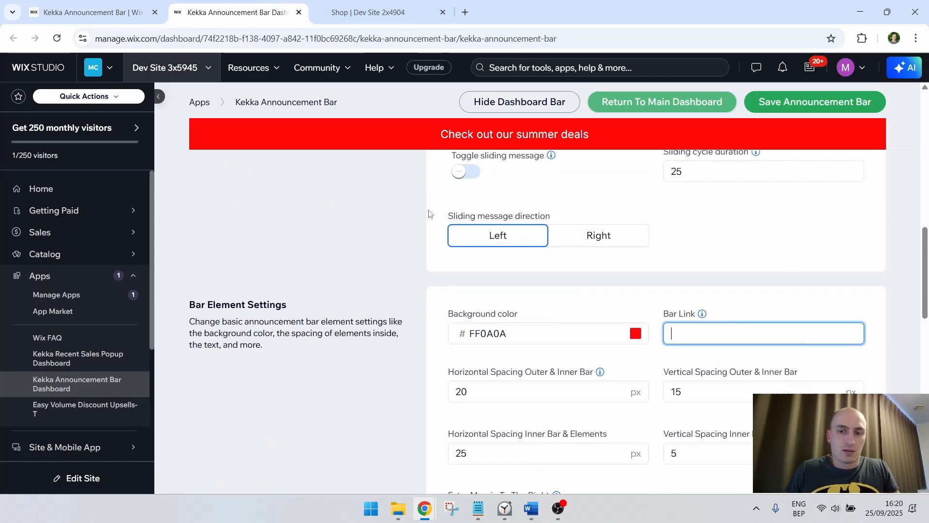
text(htt)
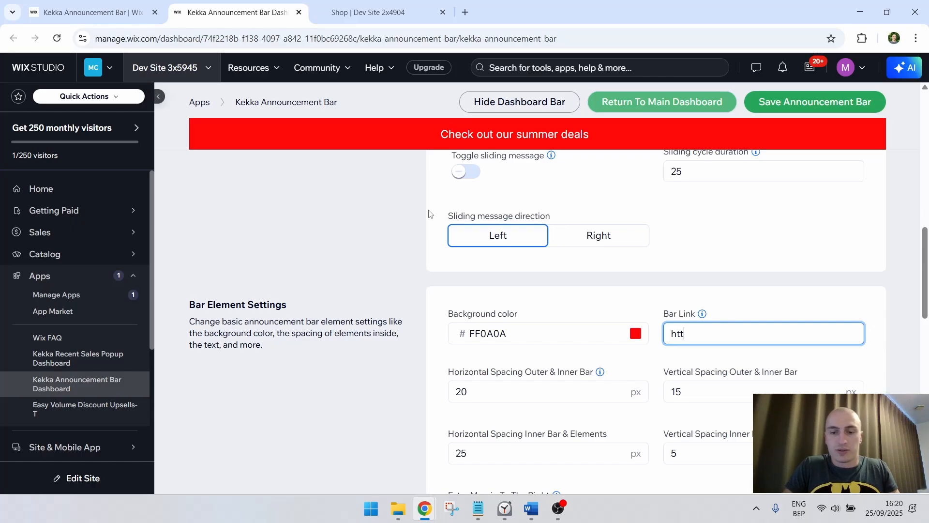
text(ps://e)
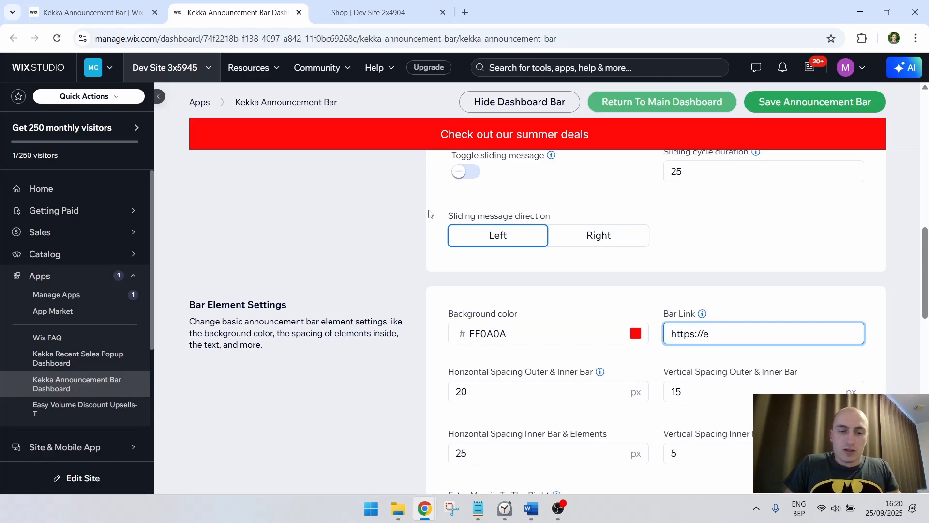
text(xmaple)
key(BackSpace)
key(BackSpace)
key(BackSpace)
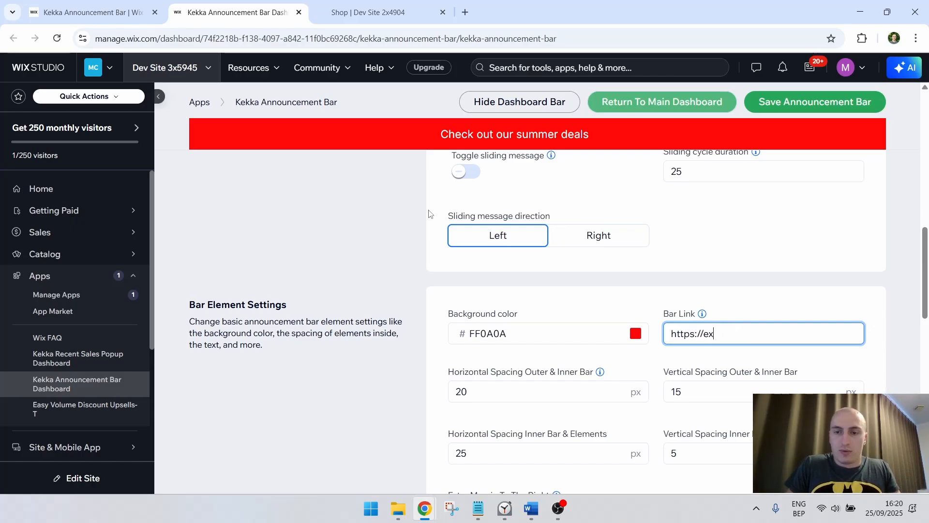
text(ample.com/)
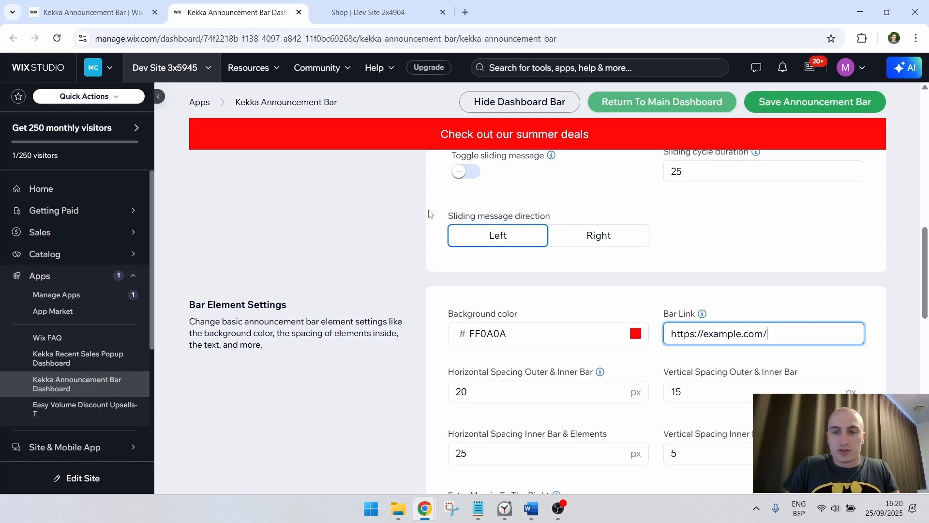
text(summer-dea)
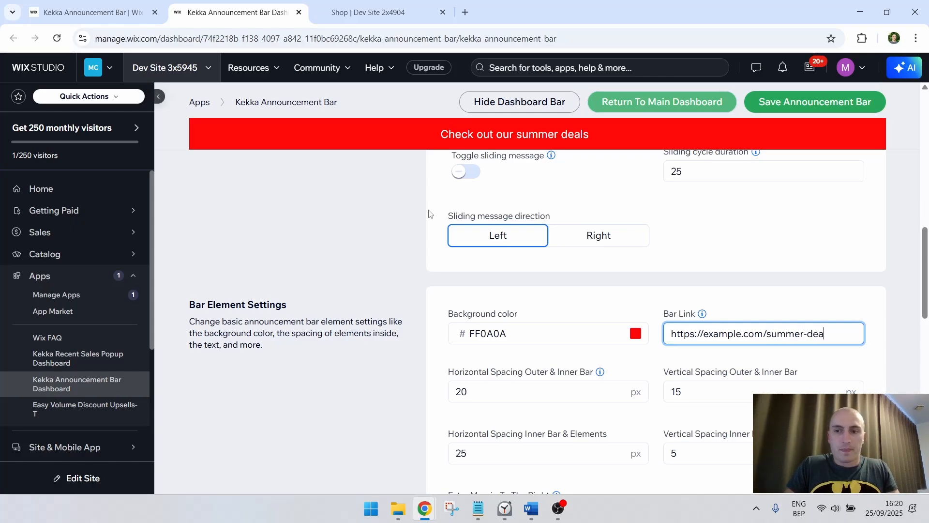
text(ls)
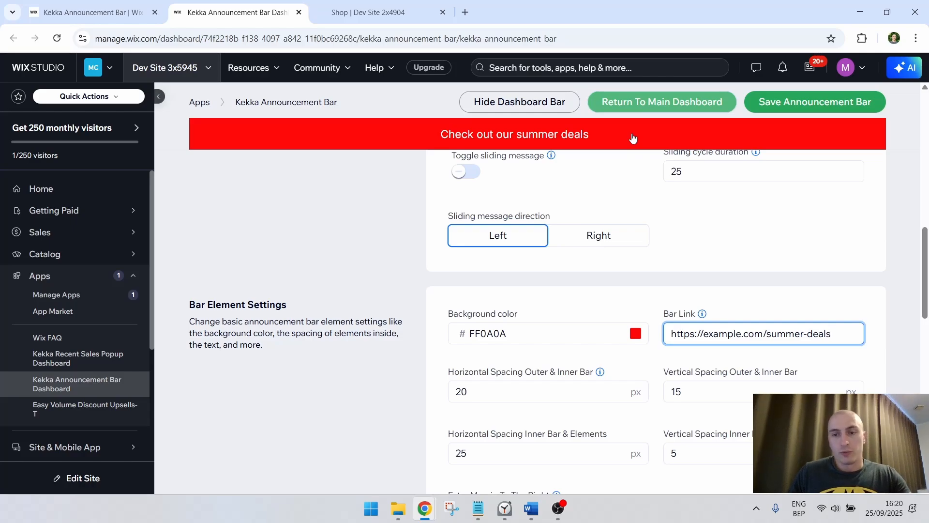
Clear the bar link so that the announcement bar has no link of its own
drag(832, 334, 670, 333)
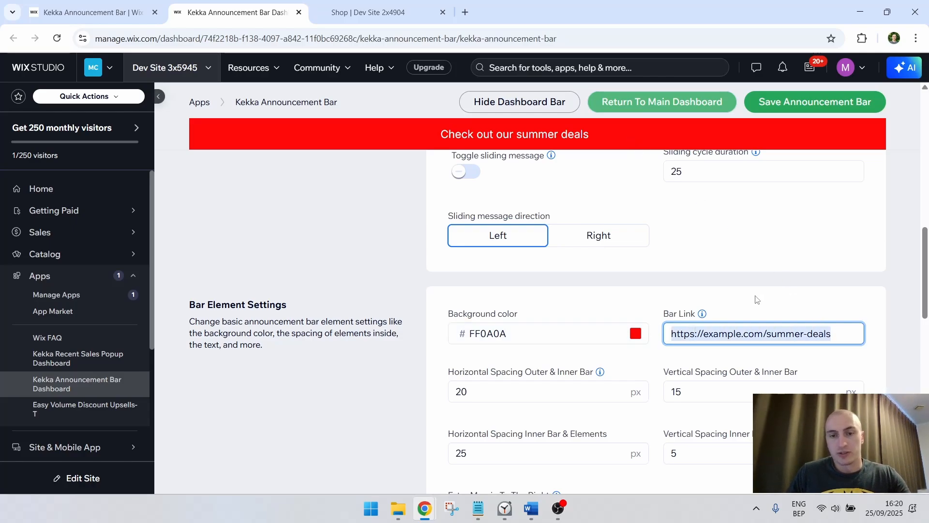
key(BackSpace)
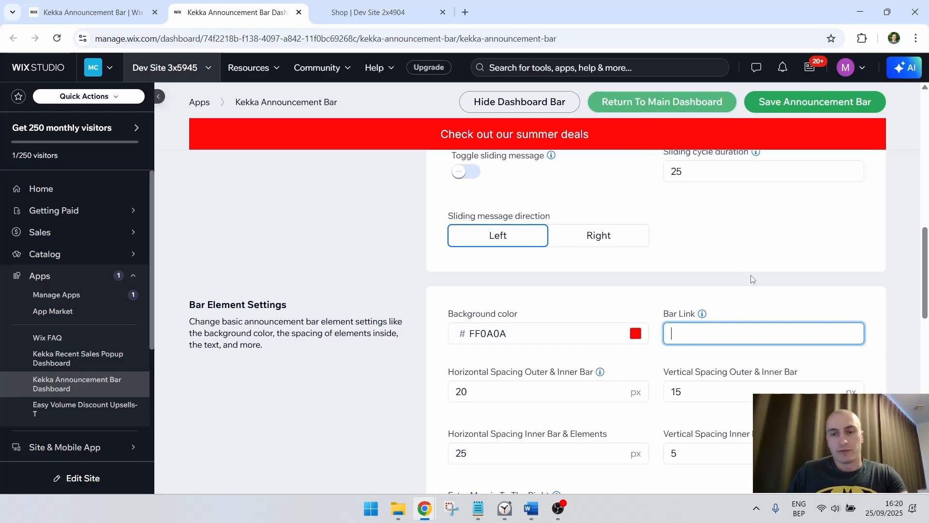
click(786, 308)
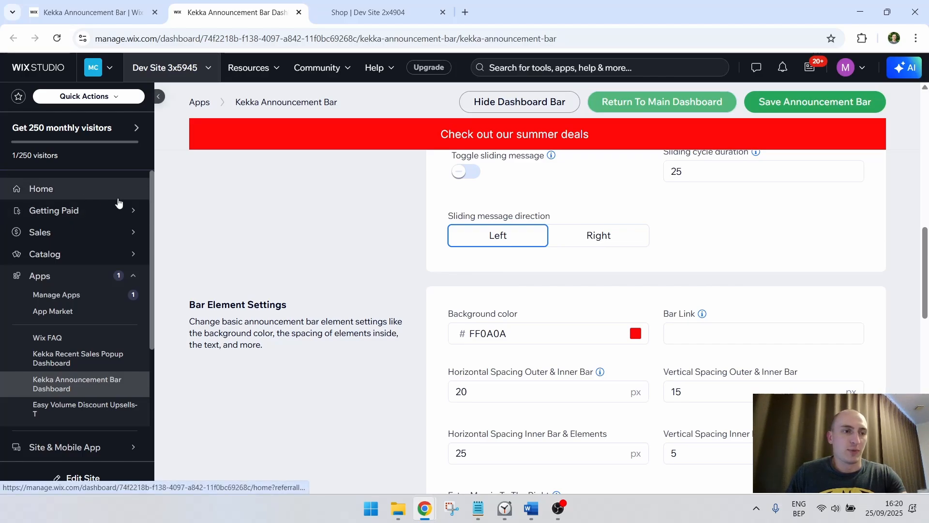
Try 25 px and 10 px for the vertical spacing of the outer and inner bar, and set it back to 15 px
scroll(718, 291, down, 1)
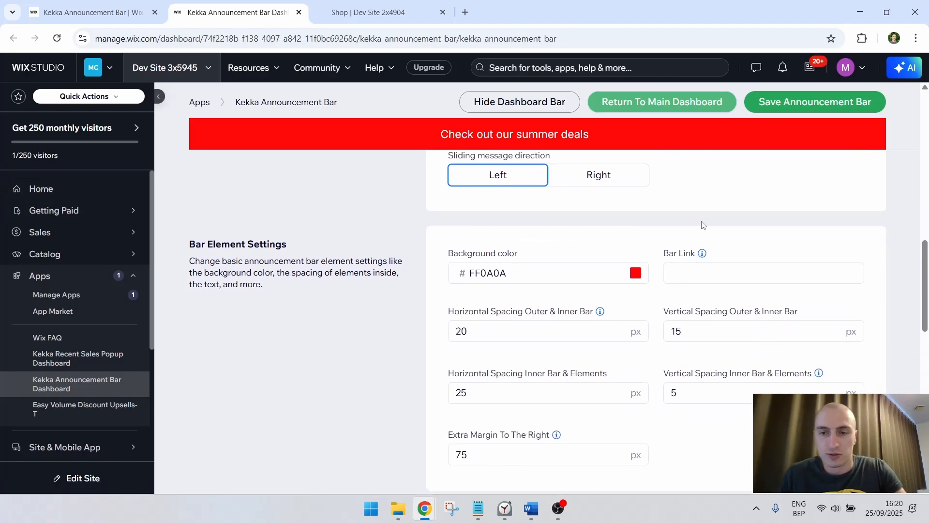
scroll(704, 226, down, 2)
scroll(665, 215, up, 2)
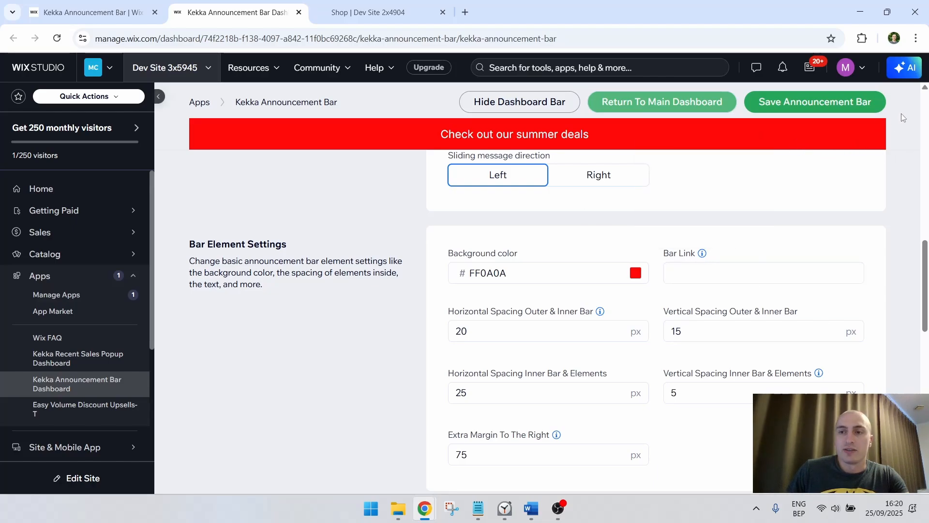
double_click(777, 333)
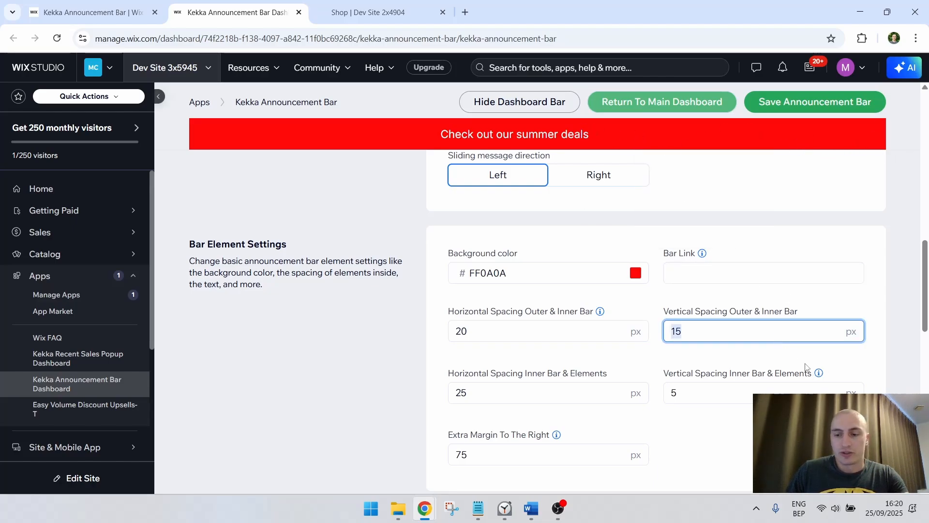
text(25)
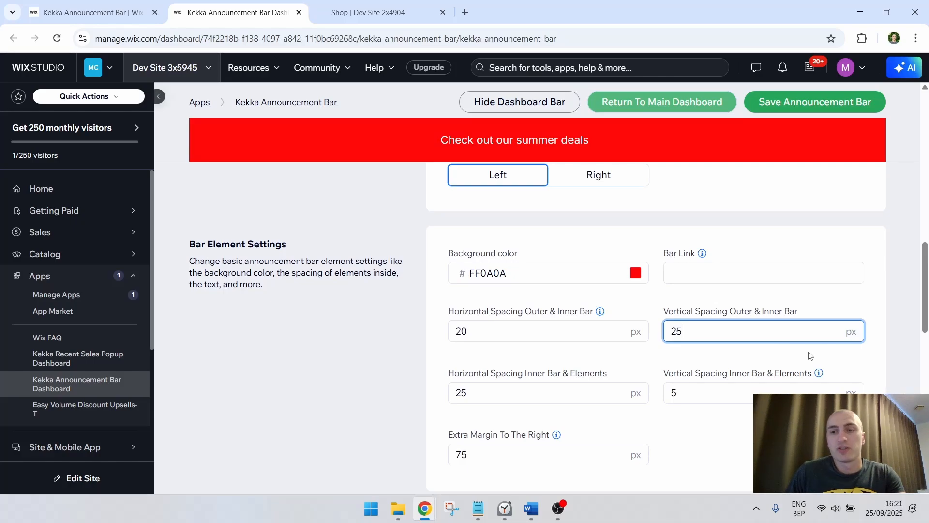
double_click(678, 343)
text(15)
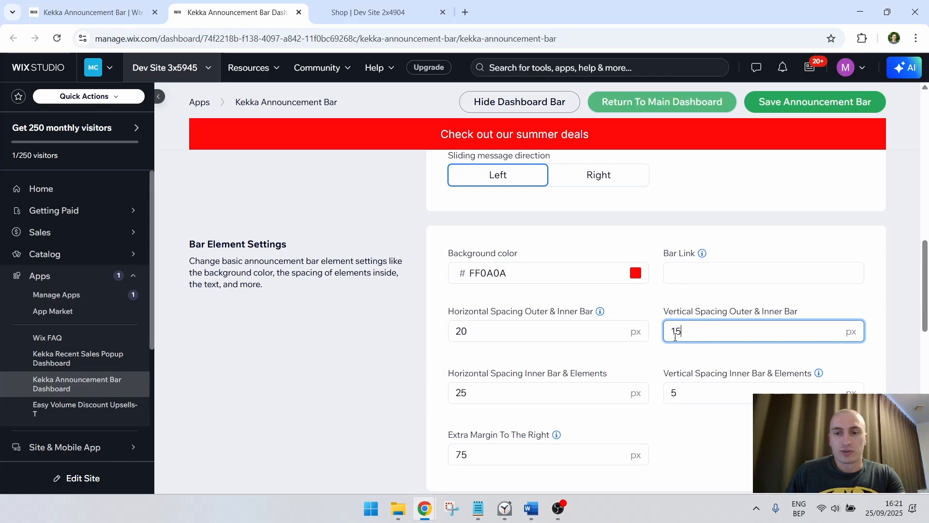
key(BackSpace)
text(0)
key(BackSpace)
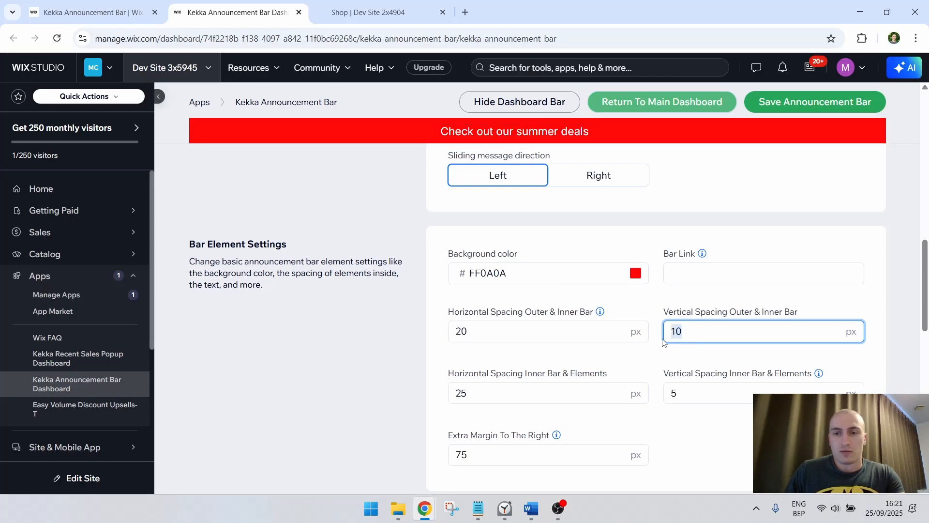
text(5)
click(801, 302)
Read the explanation of the extra margin to the right, try 10 px, and set it back to 75 px
scroll(800, 302, down, 1)
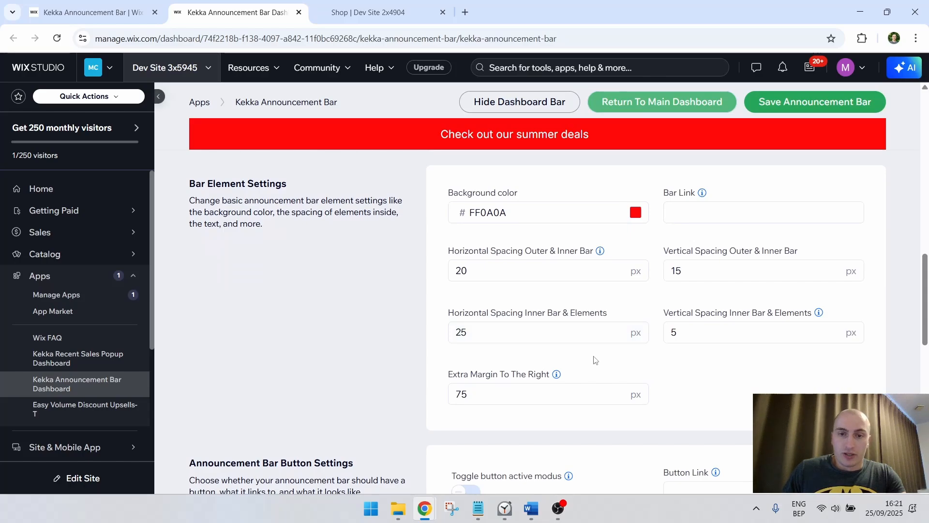
scroll(662, 291, down, 1)
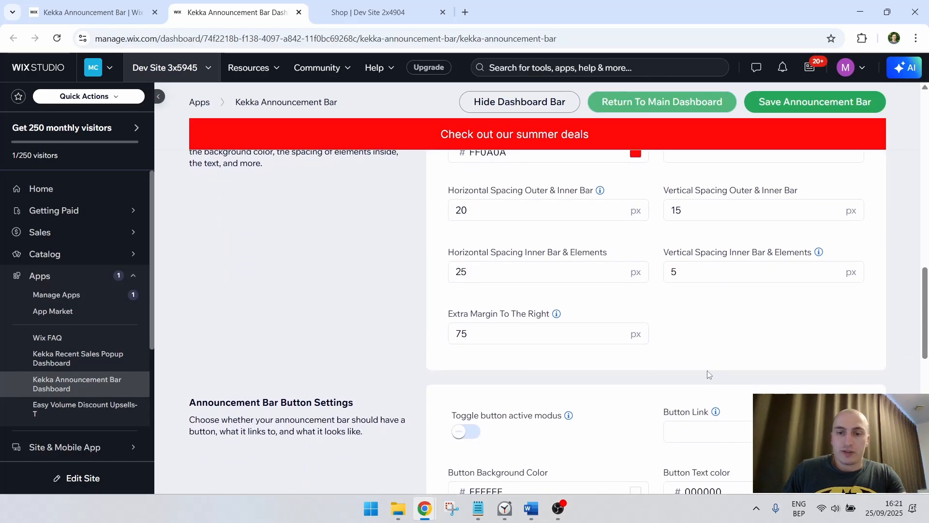
double_click(583, 337)
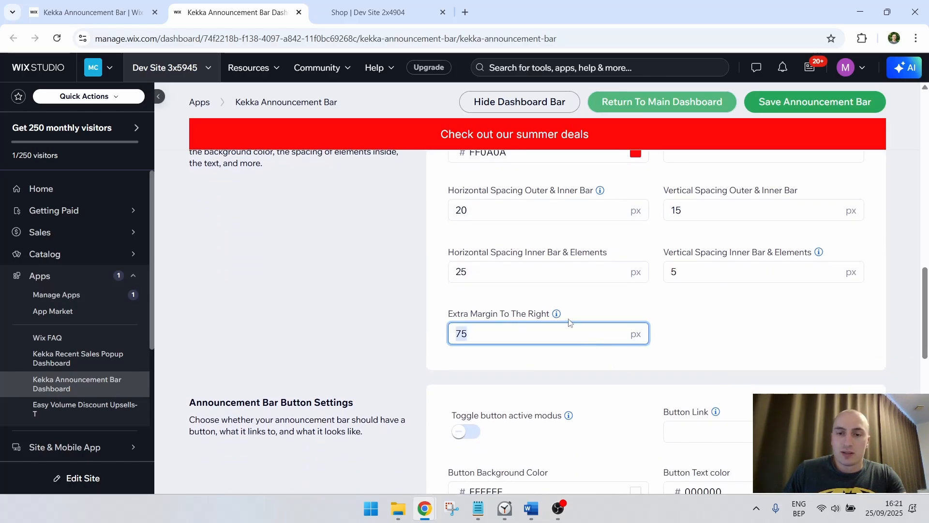
mouse_move(557, 314)
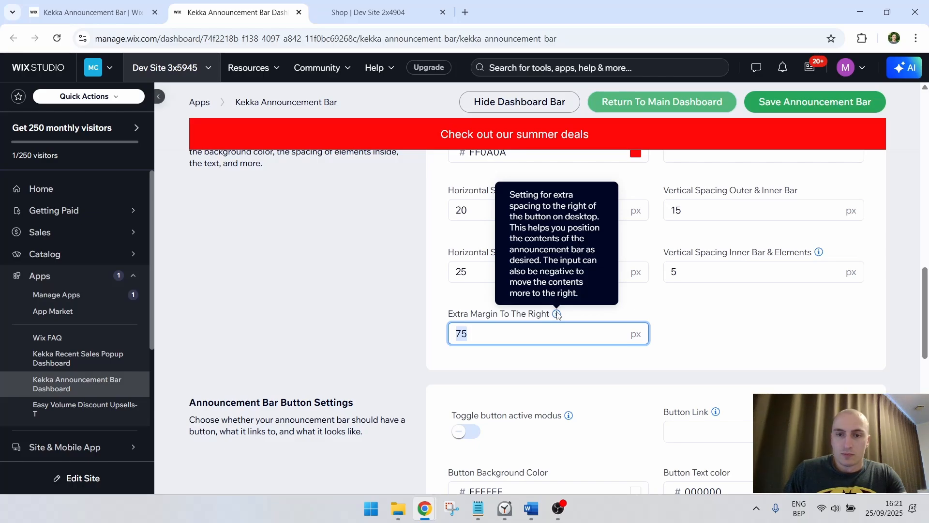
click(720, 334)
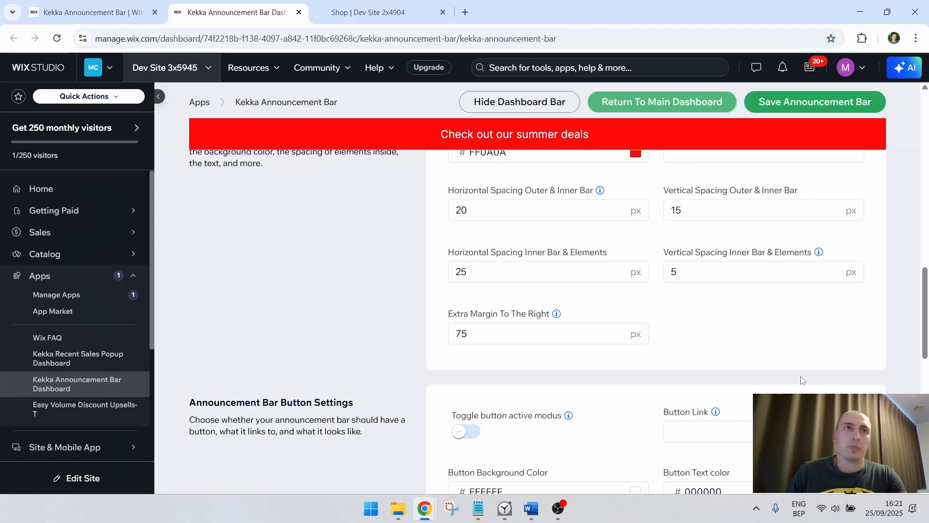
click(592, 340)
text(10)
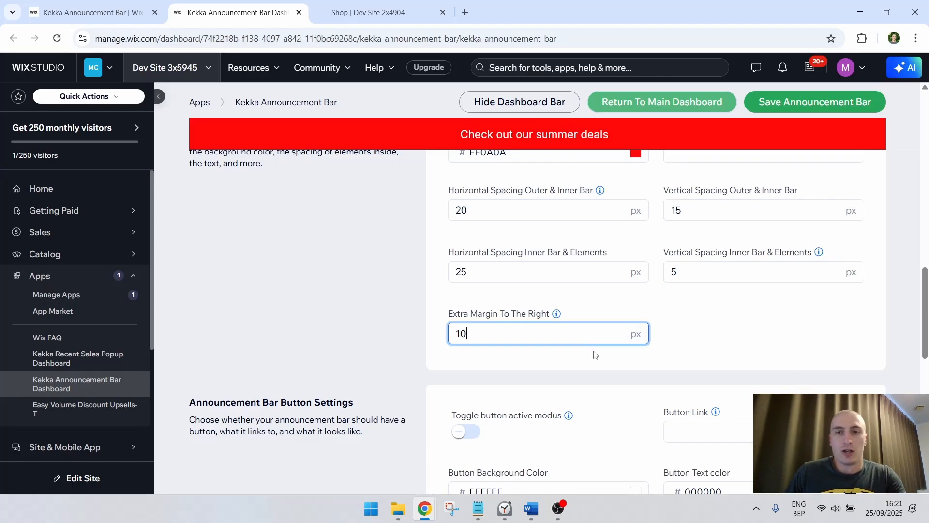
drag(532, 333, 449, 332)
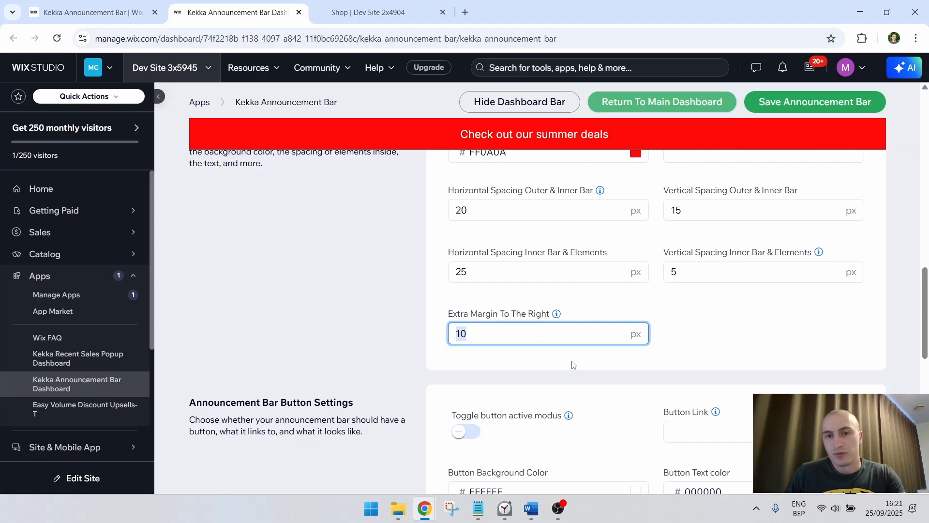
text(75)
click(742, 364)
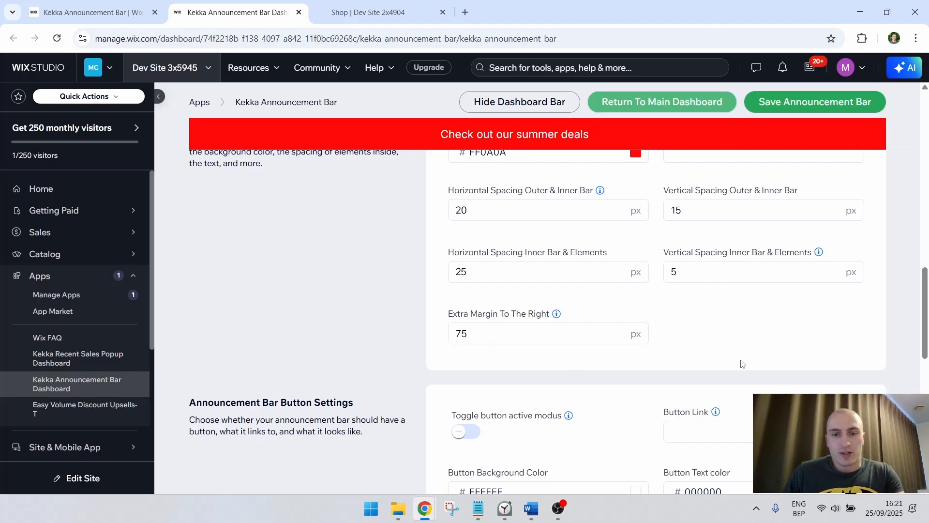
Activate the button on the announcement bar after checking what the button active modus does
scroll(731, 354, down, 3)
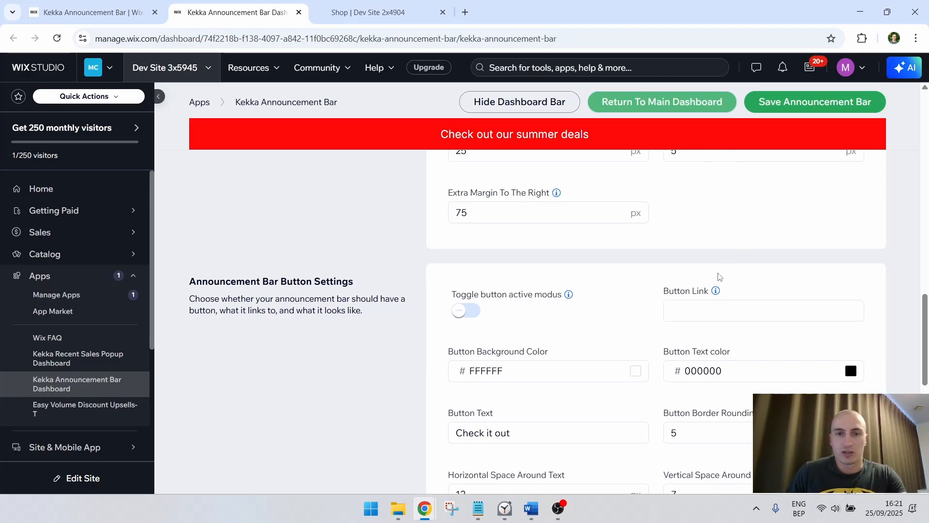
scroll(720, 271, up, 1)
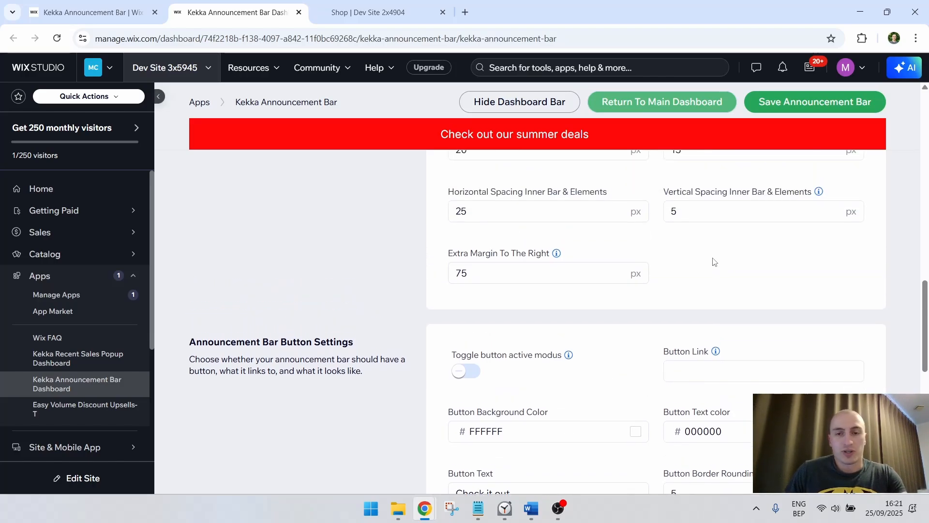
scroll(714, 262, down, 1)
scroll(632, 271, down, 2)
scroll(624, 267, up, 1)
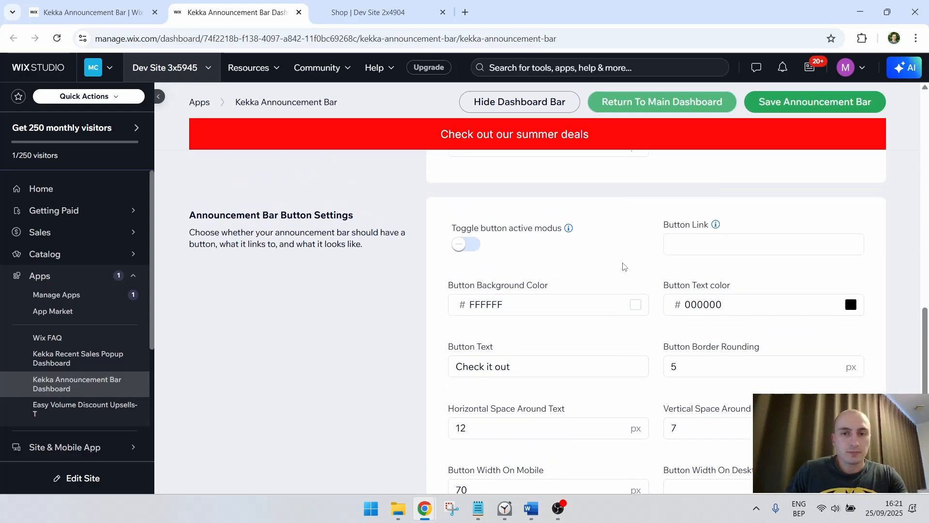
mouse_move(569, 235)
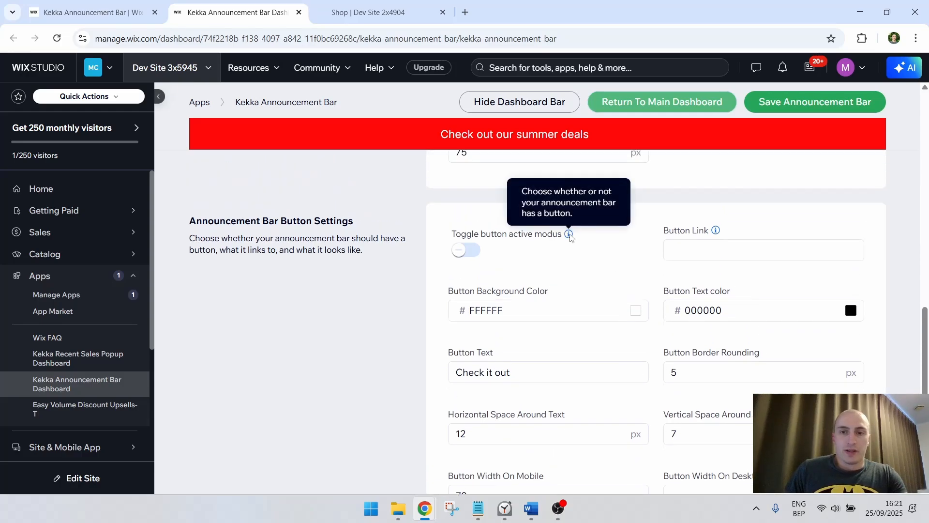
click(466, 249)
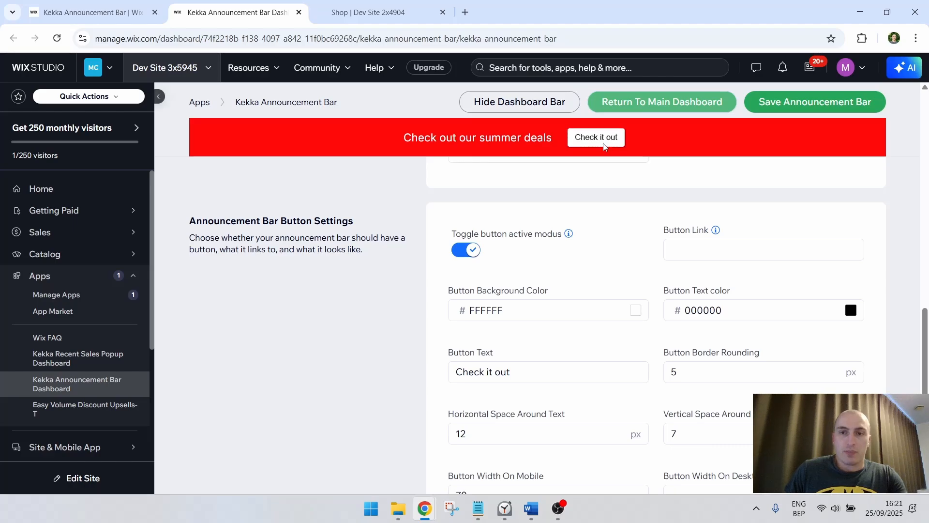
click(466, 250)
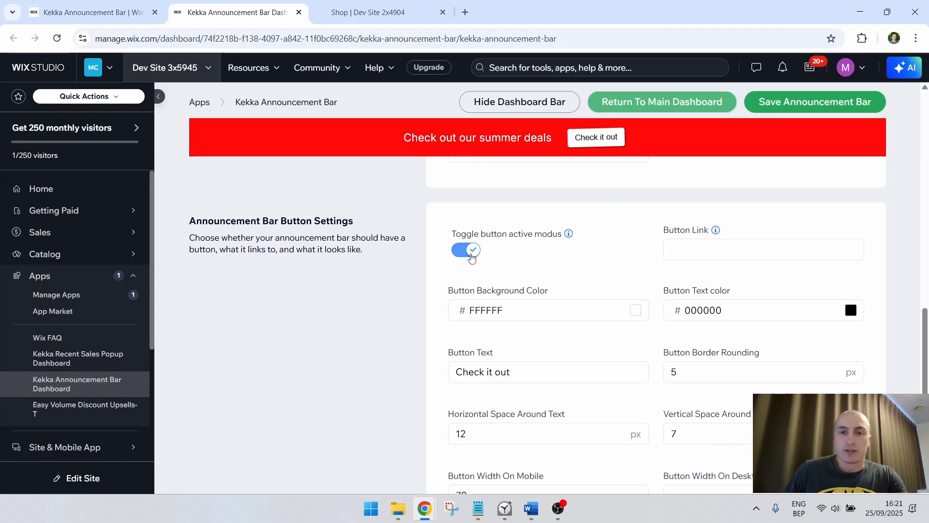
click(466, 250)
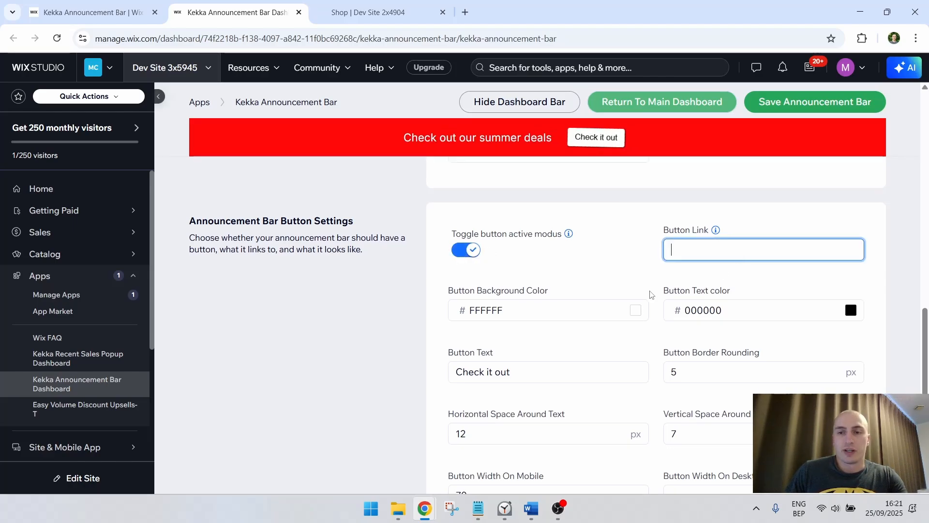
Review the remaining button and extra settings, and set the element effect for the button to None
scroll(623, 293, down, 3)
scroll(626, 289, down, 2)
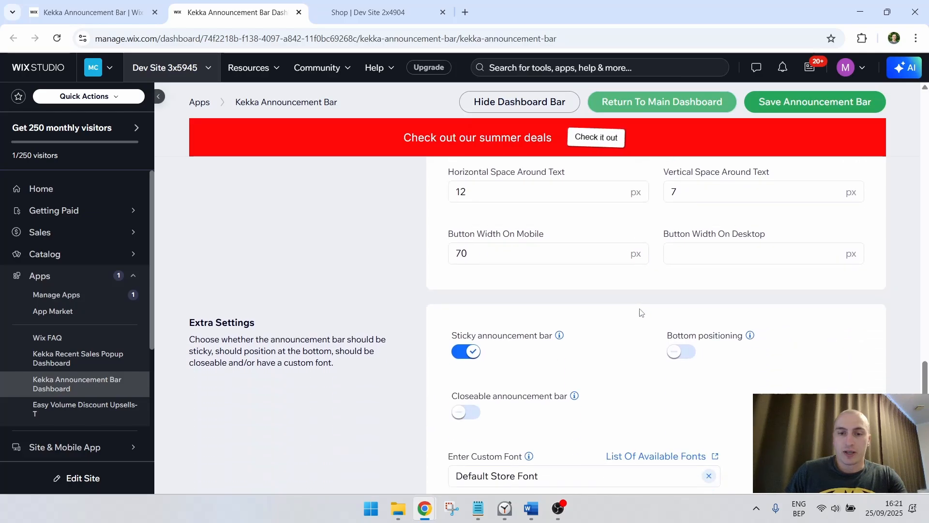
scroll(638, 305, up, 4)
scroll(636, 307, up, 1)
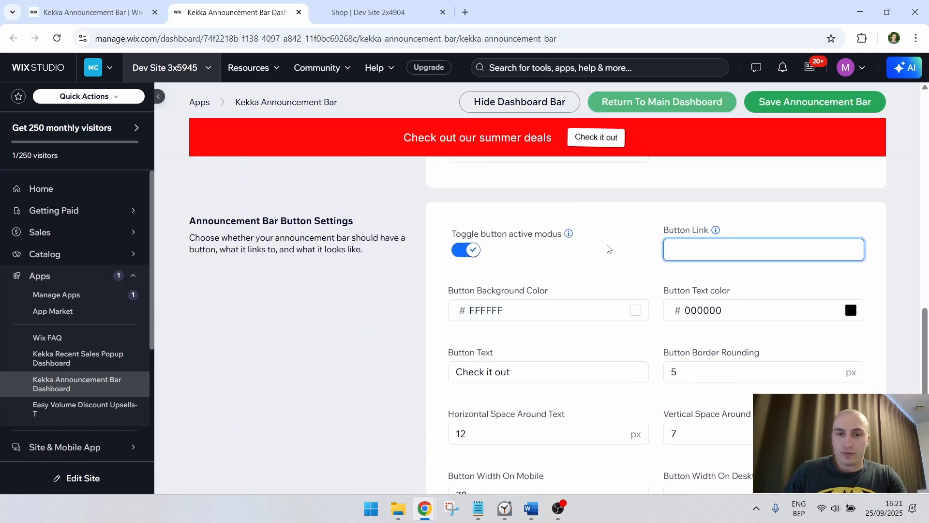
scroll(791, 310, down, 8)
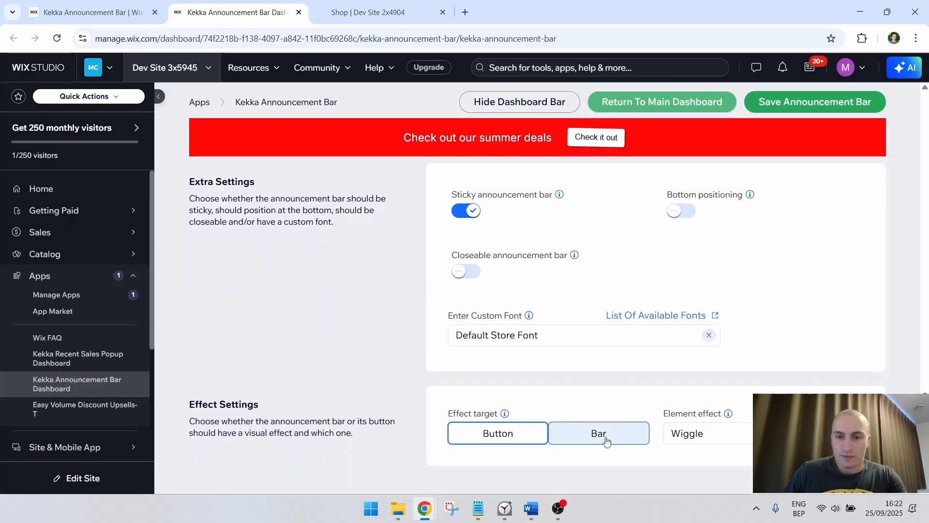
click(725, 434)
click(696, 454)
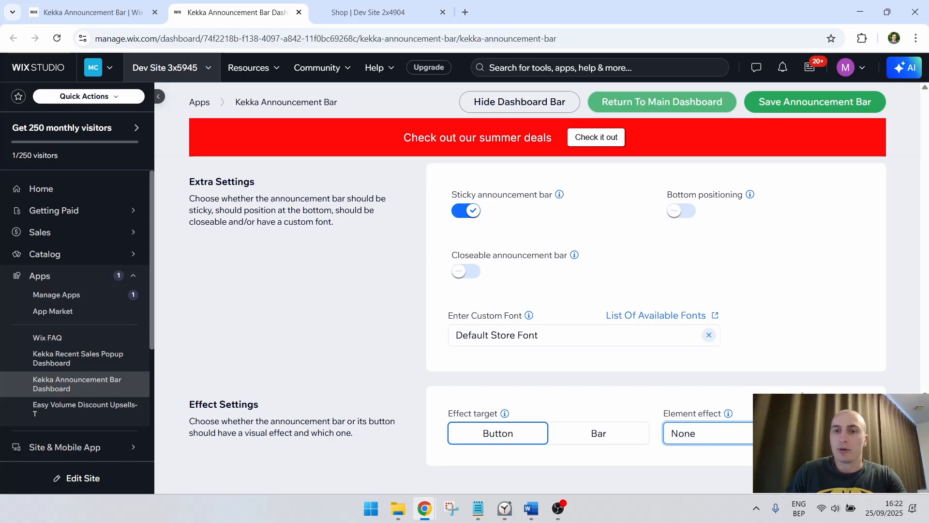
Try a red CA0000 background color for the announcement bar button and set it back to white FFFFFF
scroll(710, 387, up, 8)
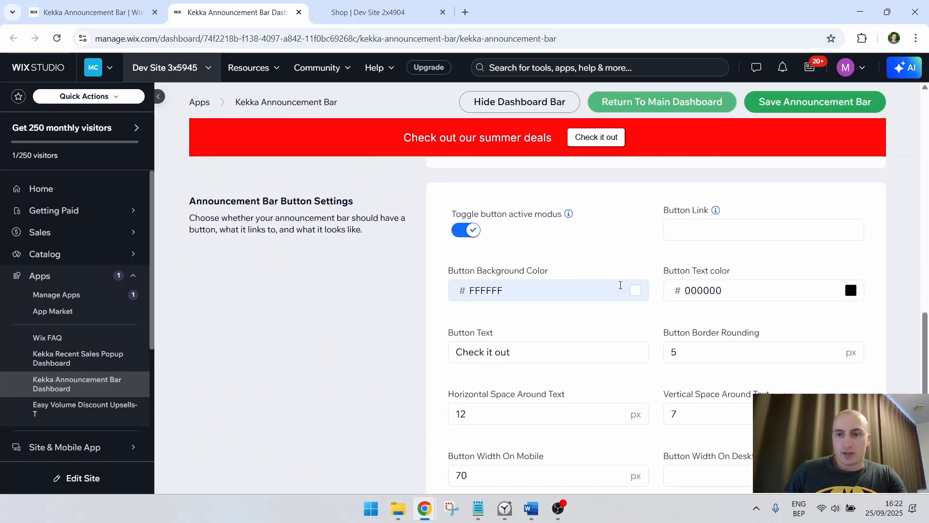
scroll(748, 292, down, 1)
click(743, 235)
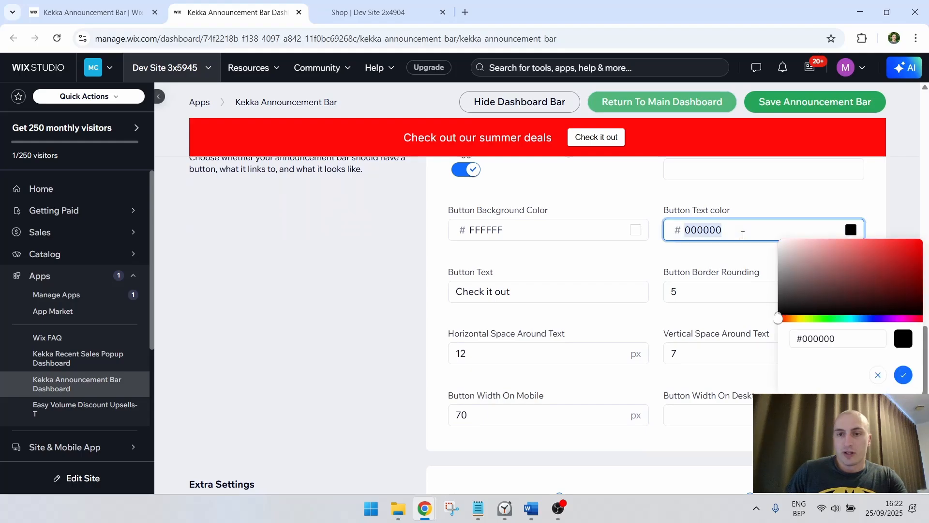
click(581, 230)
click(710, 256)
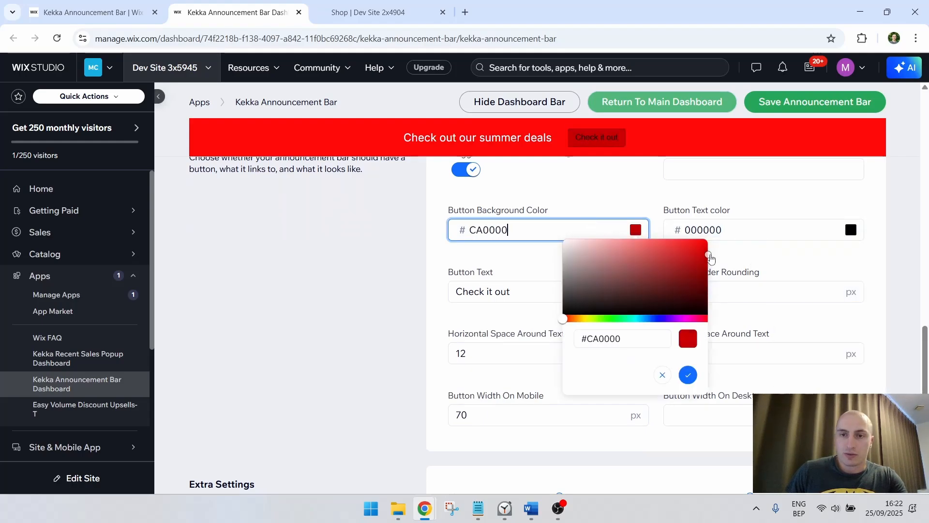
drag(711, 259, 553, 222)
click(876, 185)
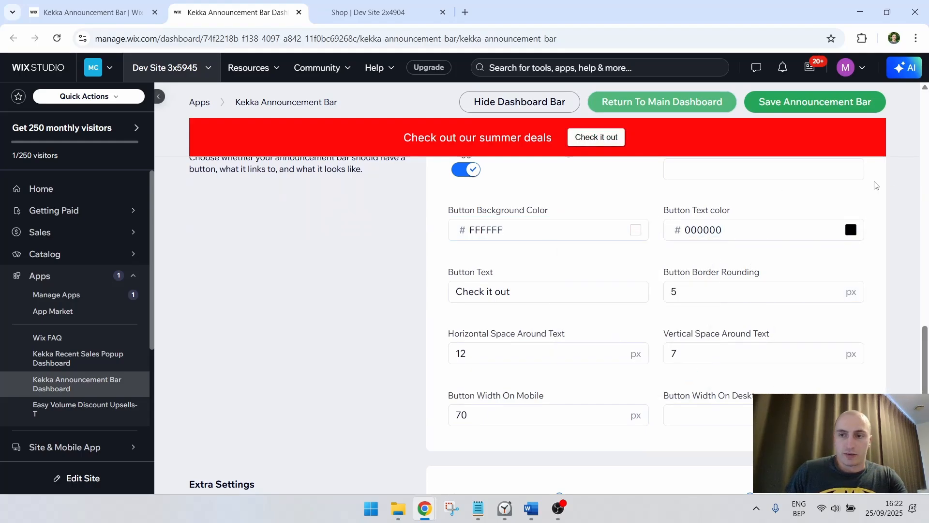
Try 15 px for the horizontal space around the button text, and set it to 20 px
scroll(876, 185, down, 5)
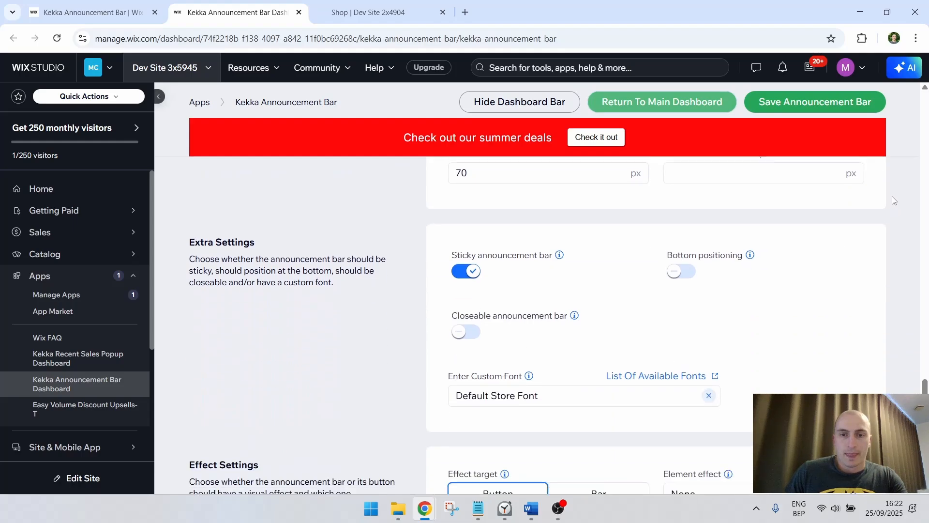
scroll(571, 232, up, 4)
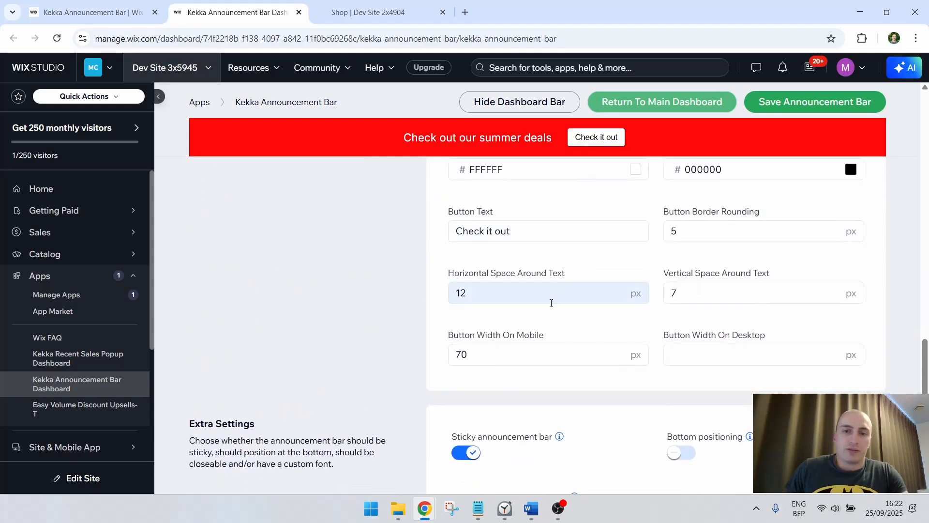
double_click(565, 299)
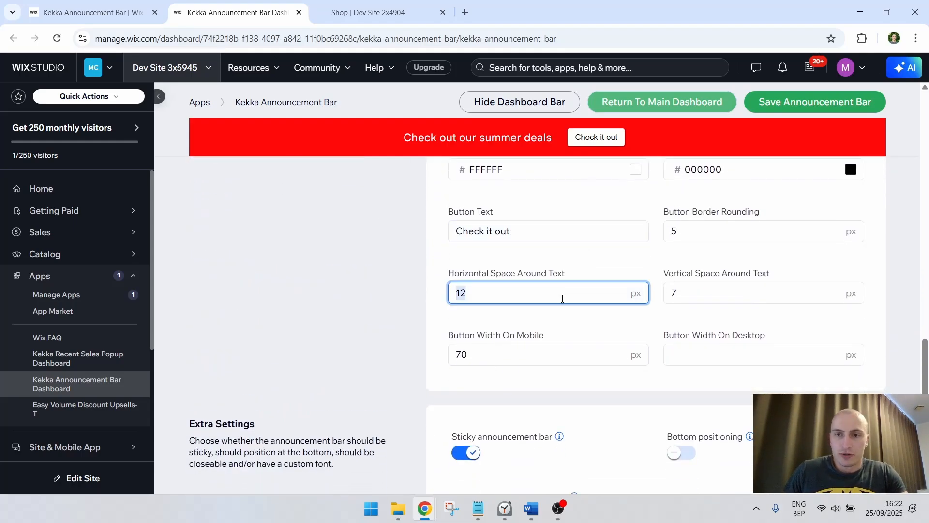
text(15)
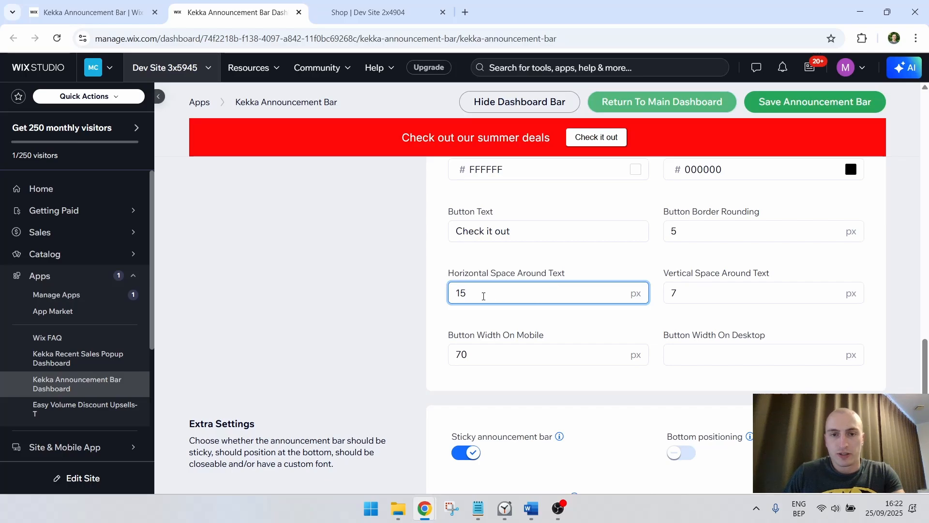
double_click(483, 296)
text(20)
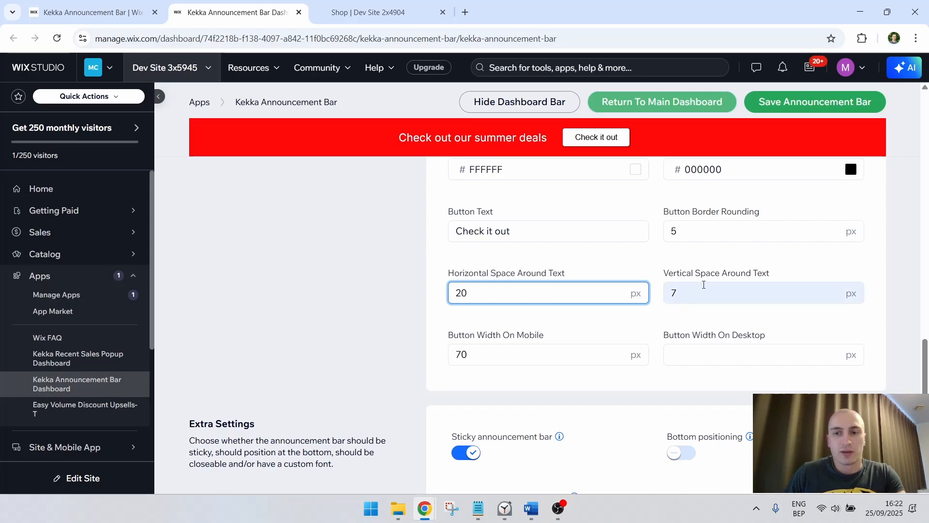
Try 50 px and 2 px for the vertical space around the button text, and set it to 4 px
double_click(704, 290)
text(50)
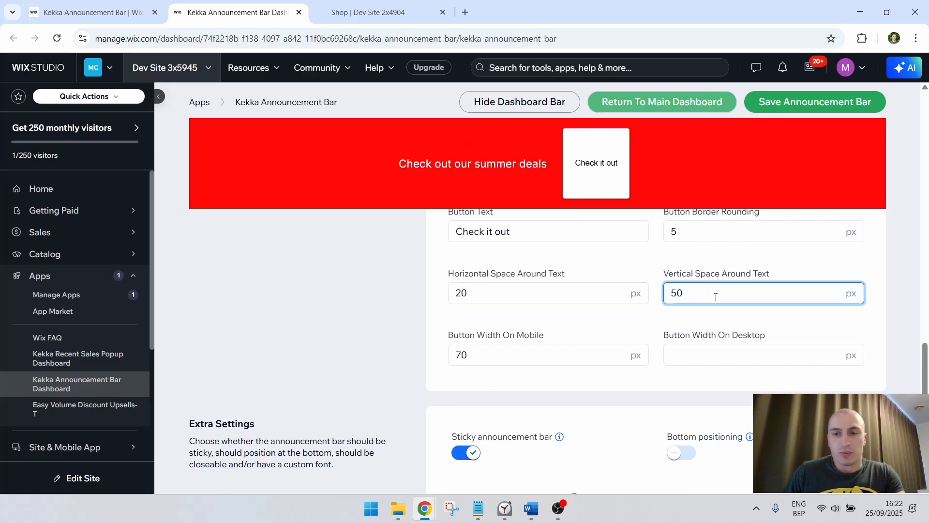
double_click(716, 297)
text(2)
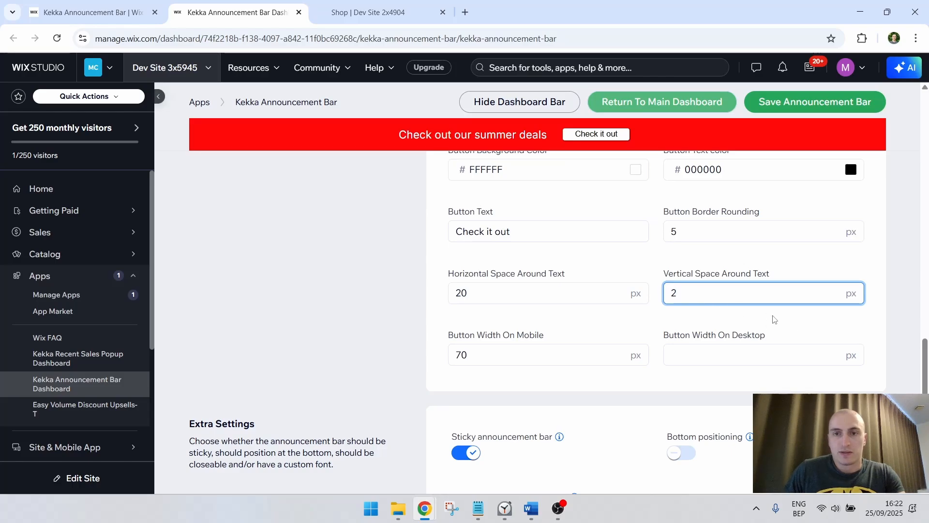
key(BackSpace)
text(4)
click(871, 275)
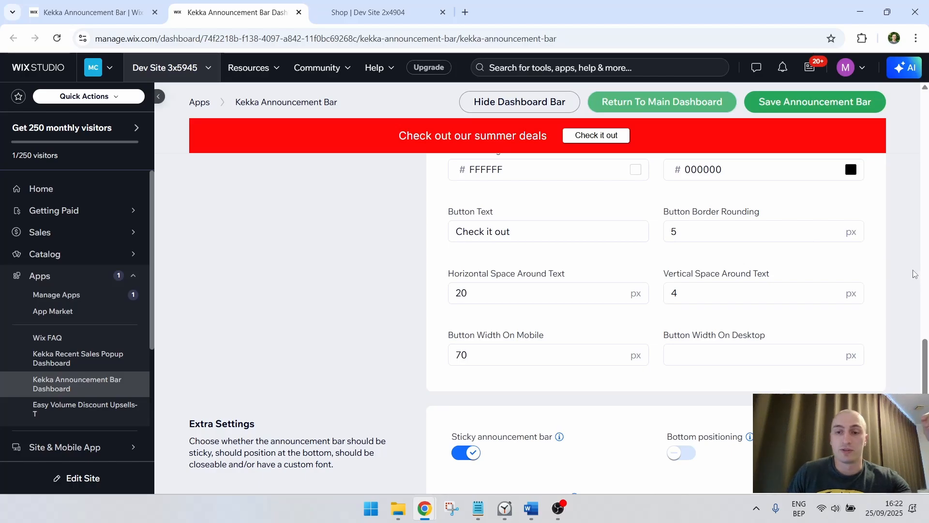
Check what the sticky and bottom positioning settings do, and try bottom positioning before switching it off again
scroll(912, 269, down, 1)
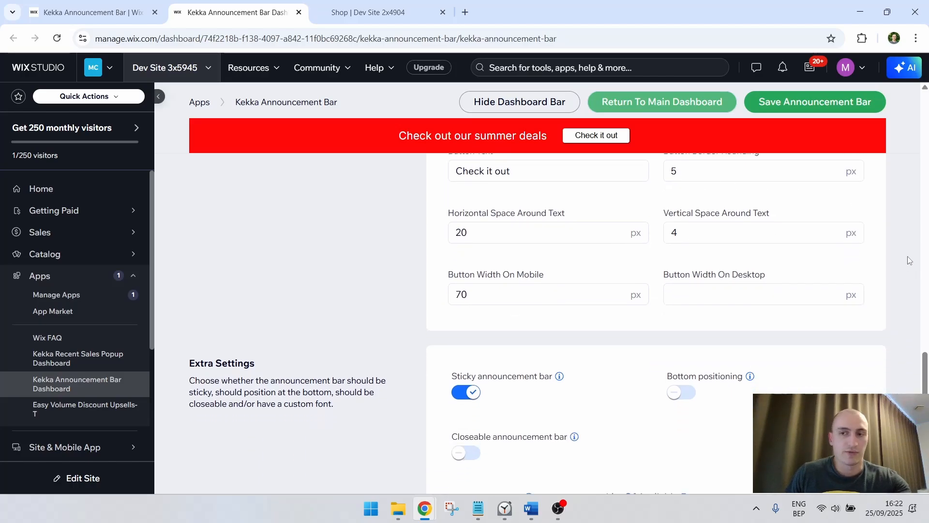
scroll(906, 262, down, 1)
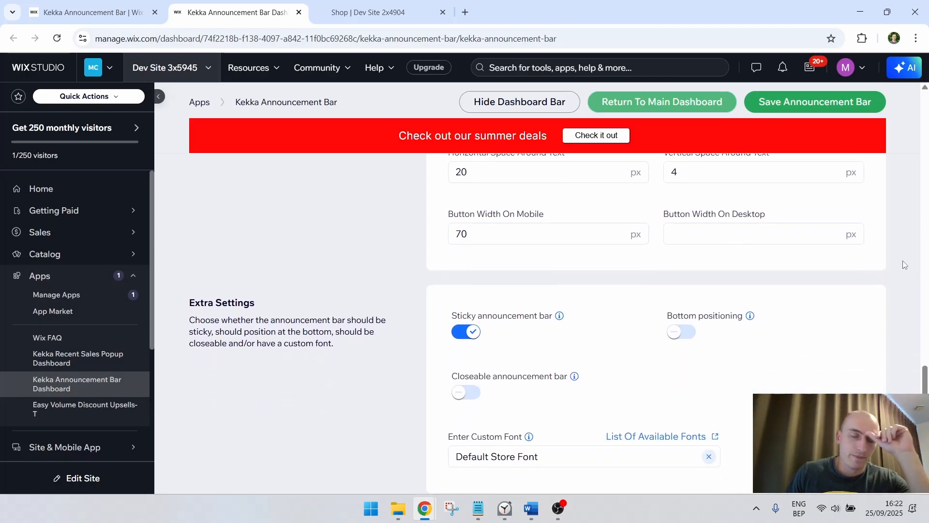
scroll(903, 264, down, 1)
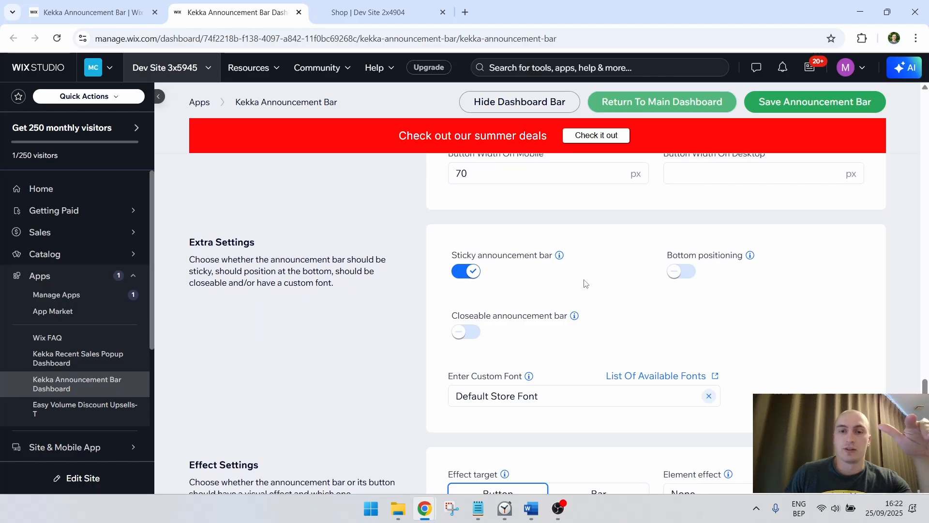
mouse_move(557, 258)
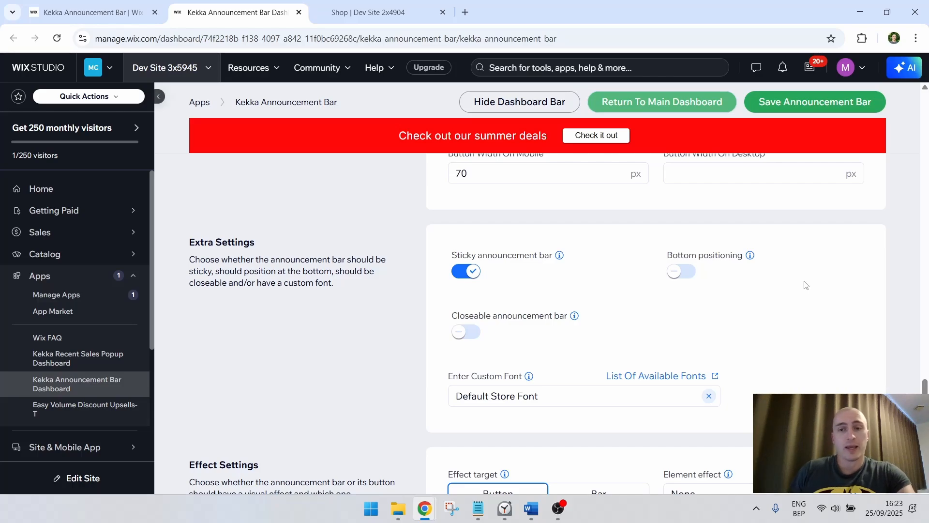
mouse_move(749, 258)
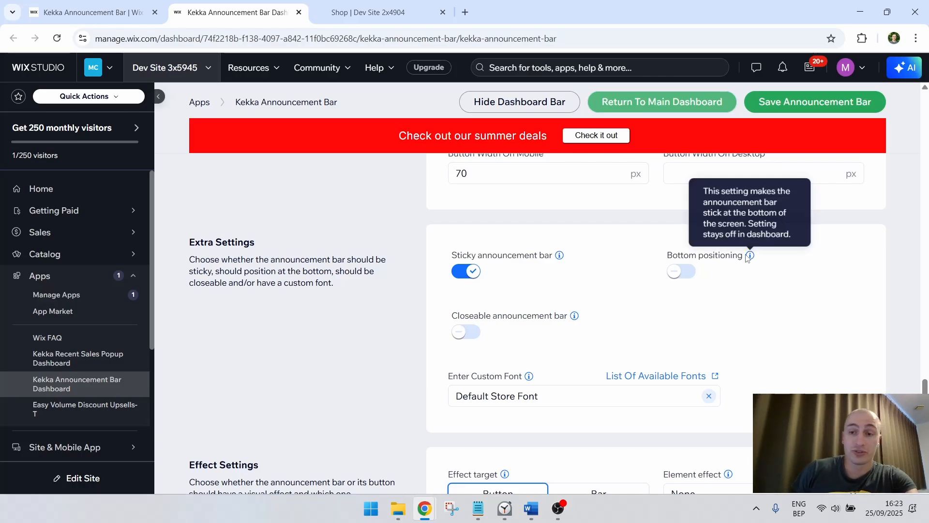
click(686, 275)
click(686, 274)
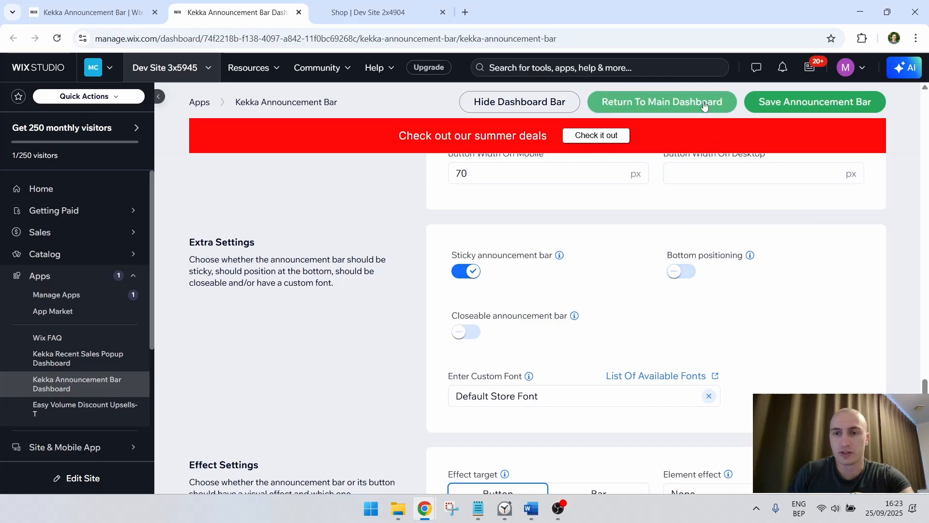
click(682, 274)
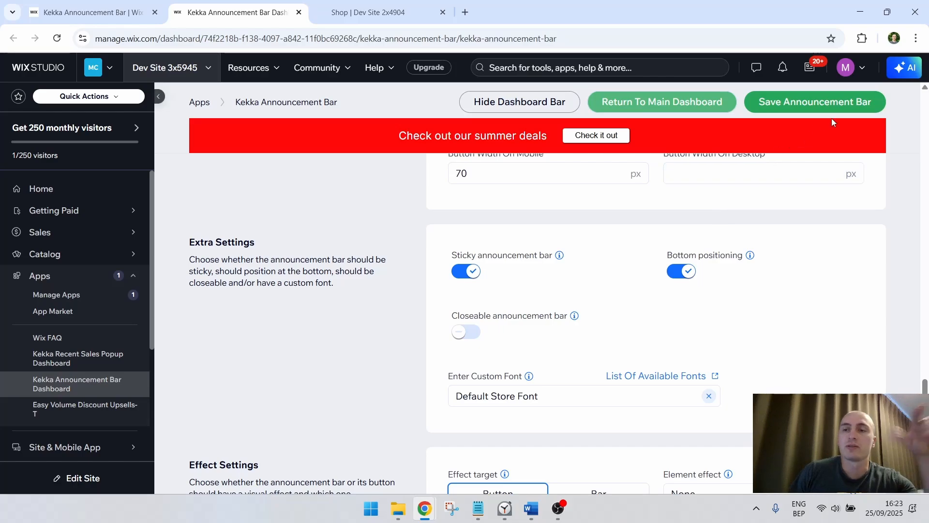
click(683, 271)
Try making the announcement bar closeable and switch the option off again
scroll(608, 286, down, 1)
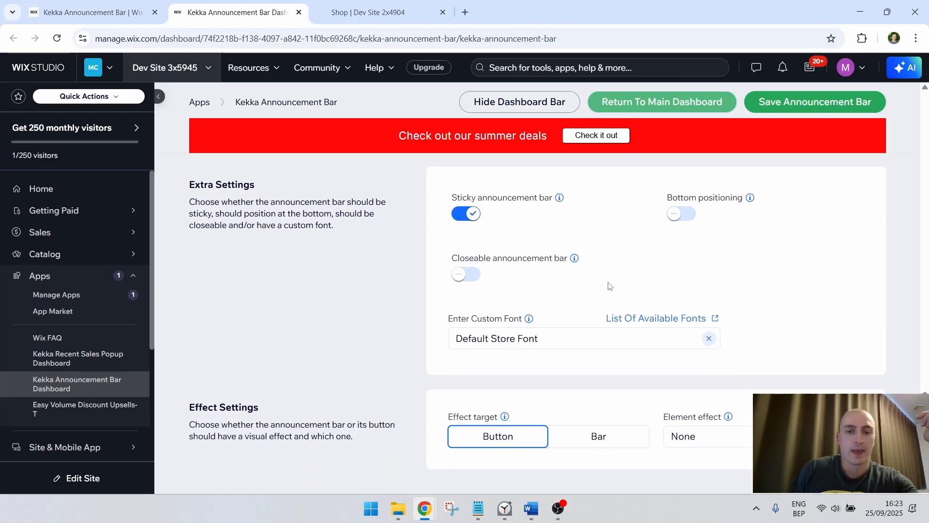
click(465, 271)
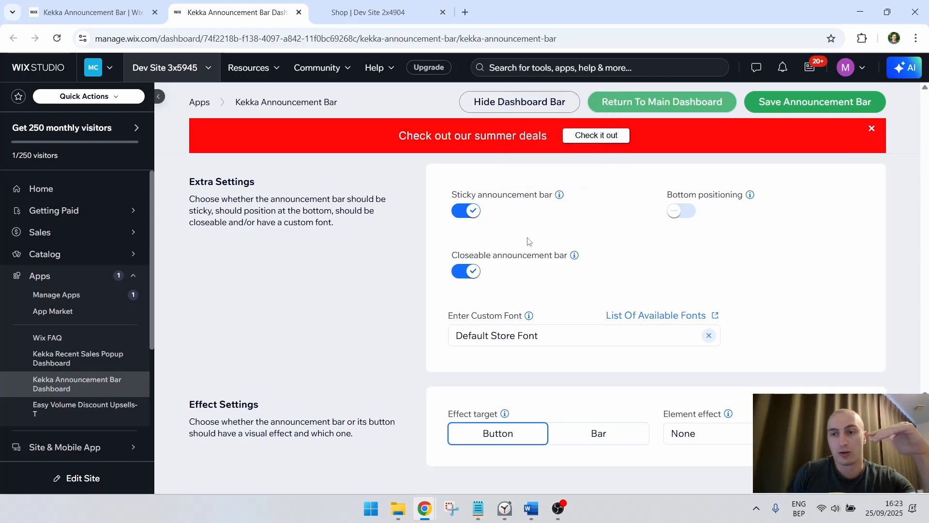
click(469, 270)
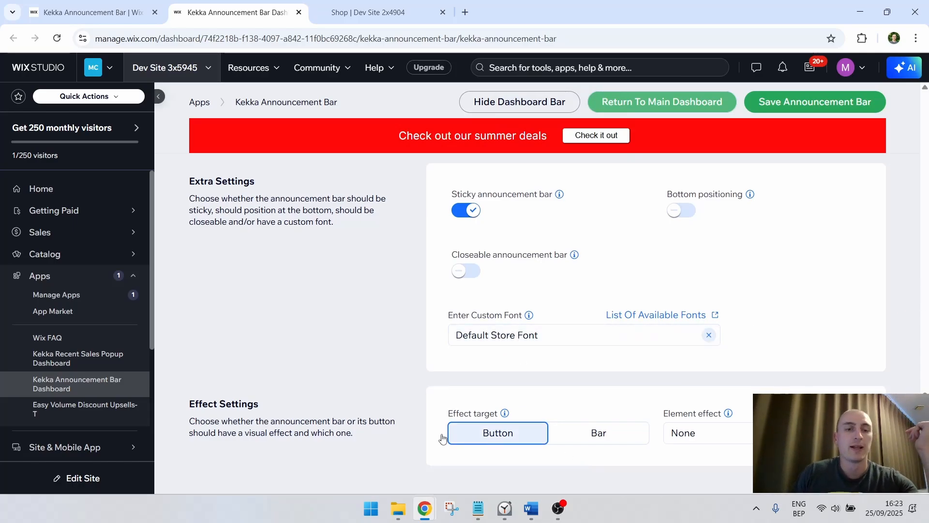
Set the effect target to Bar with the Bounce element effect, and look through the other available effects
drag(257, 404, 190, 404)
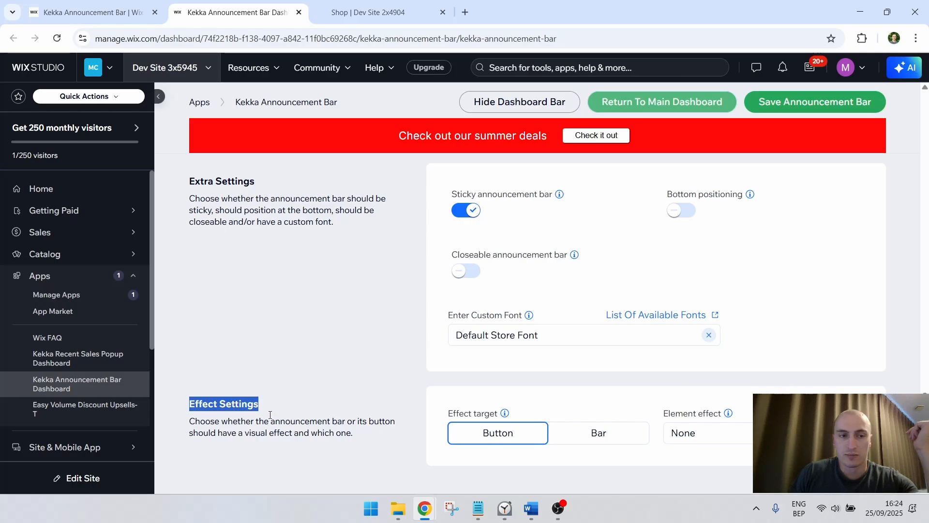
click(605, 435)
click(687, 433)
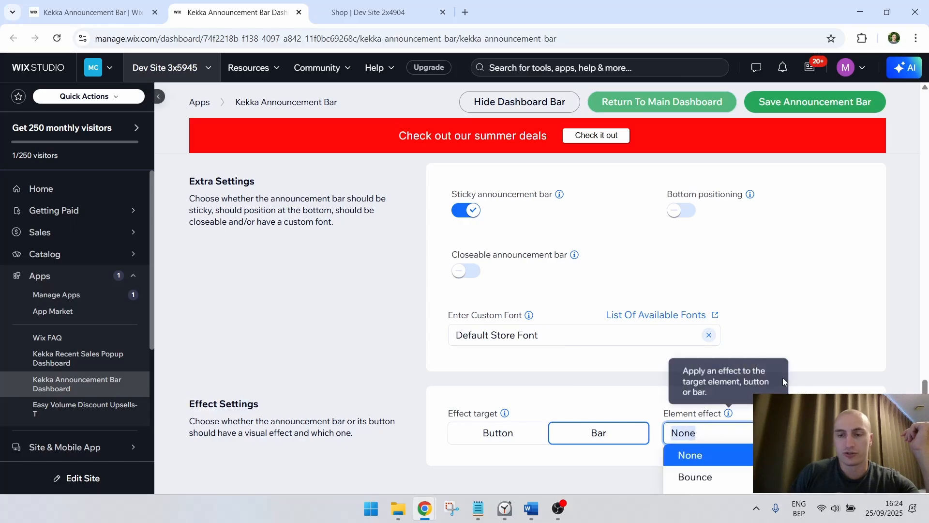
scroll(900, 368, down, 2)
click(695, 397)
scroll(789, 326, up, 2)
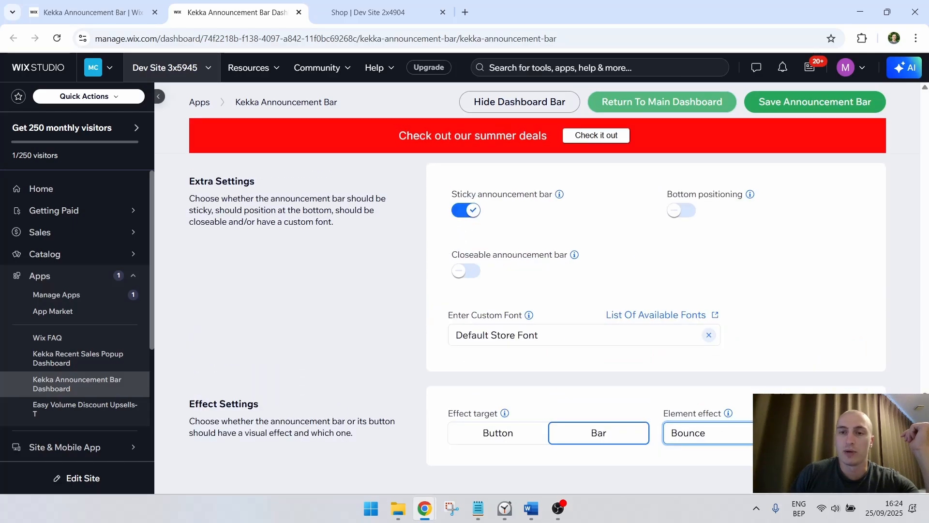
click(769, 428)
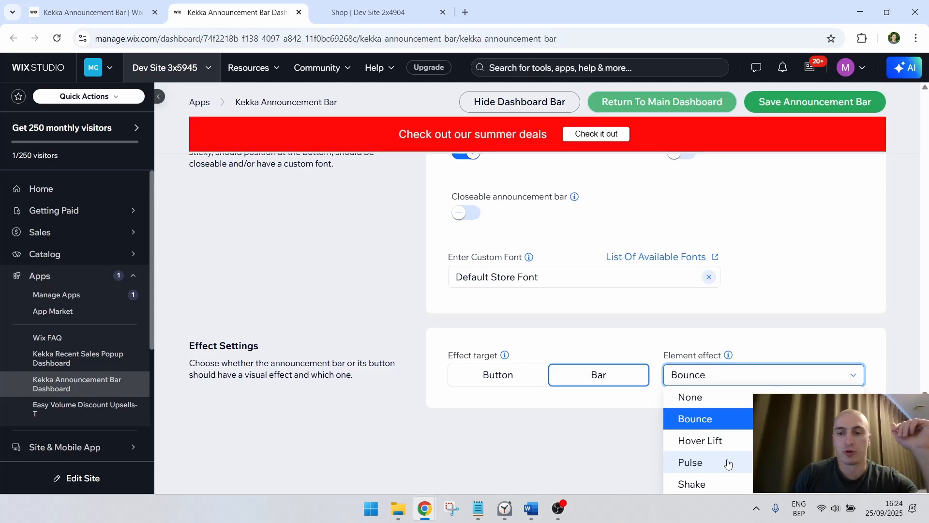
scroll(720, 487, down, 1)
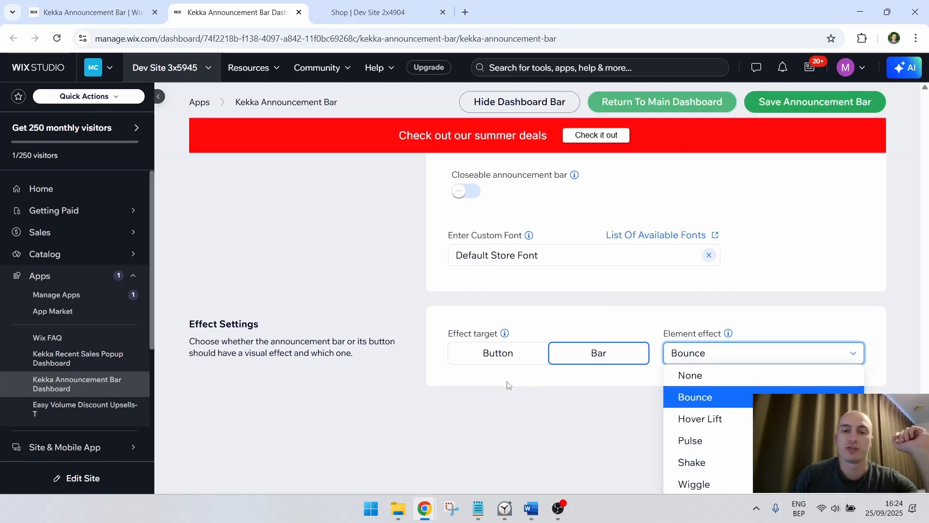
Set the announcement bar as Default Bar and Active Bar in the general settings, and save it
scroll(702, 381, up, 15)
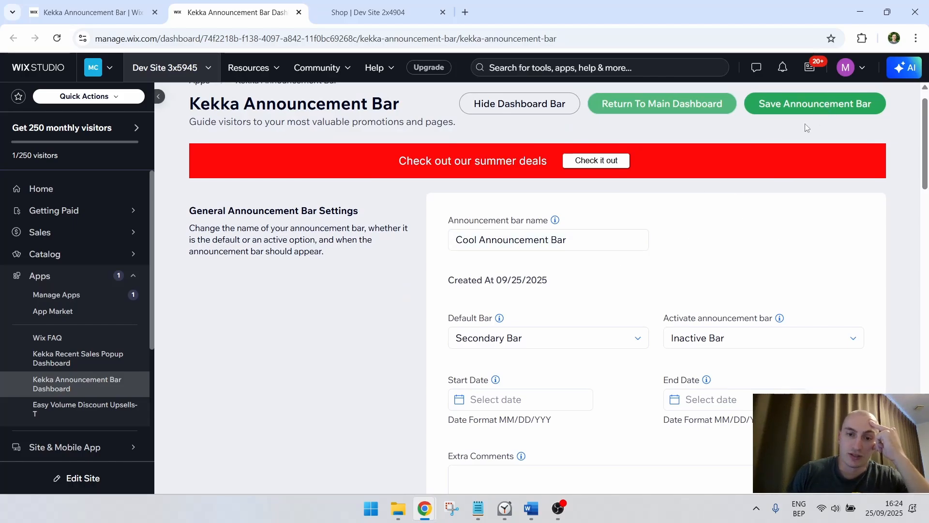
click(610, 344)
click(565, 361)
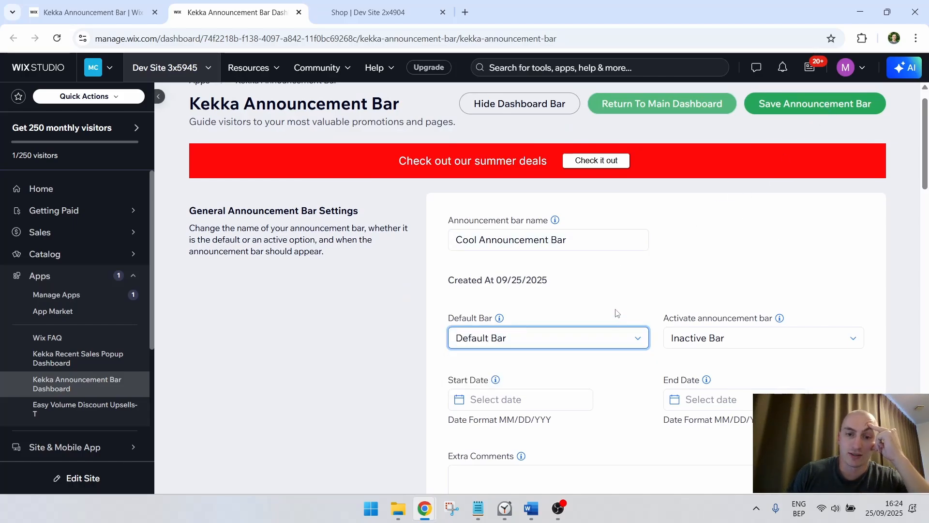
mouse_move(498, 319)
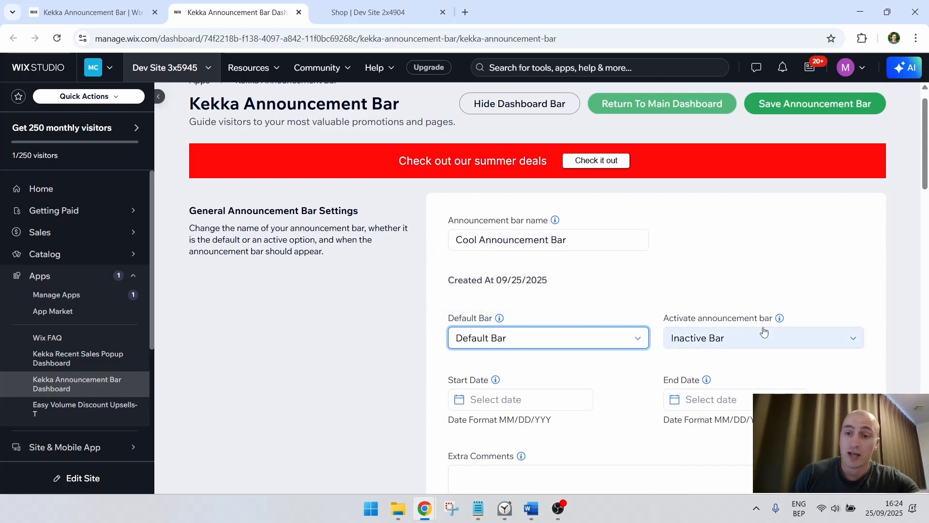
mouse_move(778, 321)
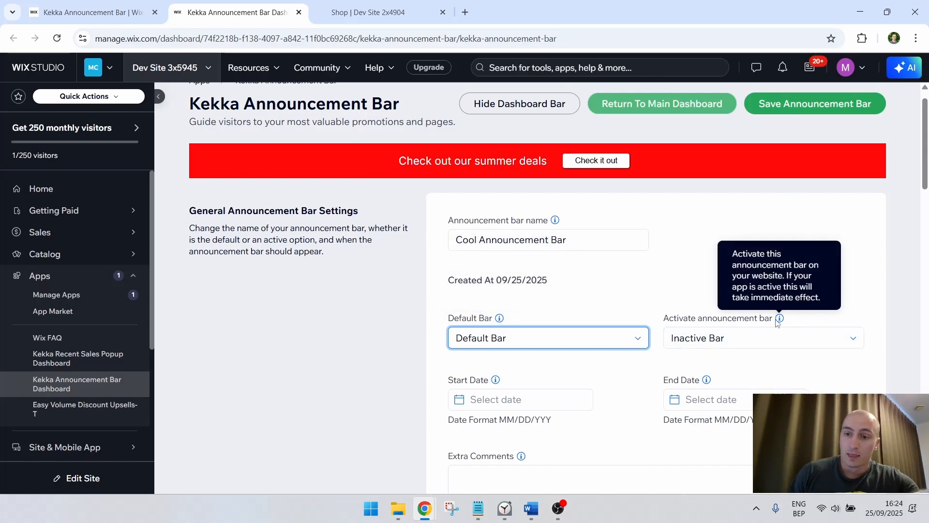
click(769, 337)
click(755, 360)
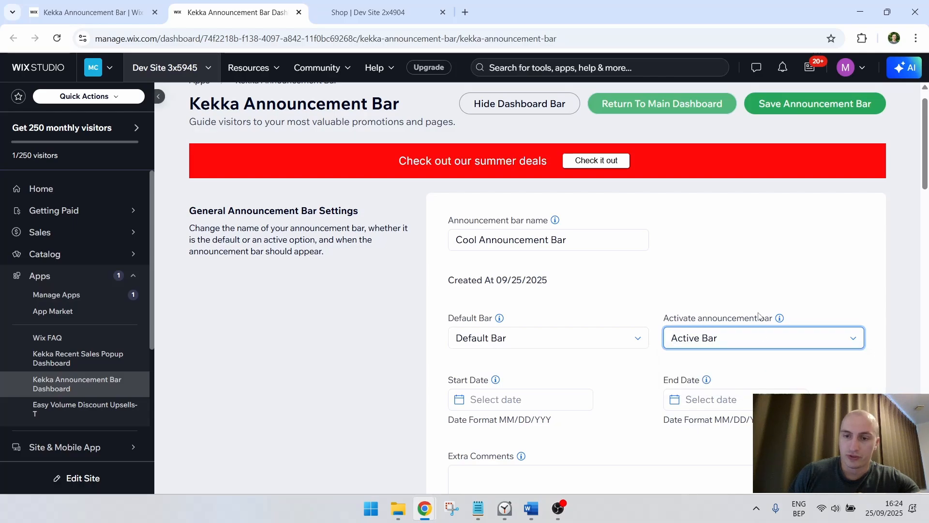
click(760, 313)
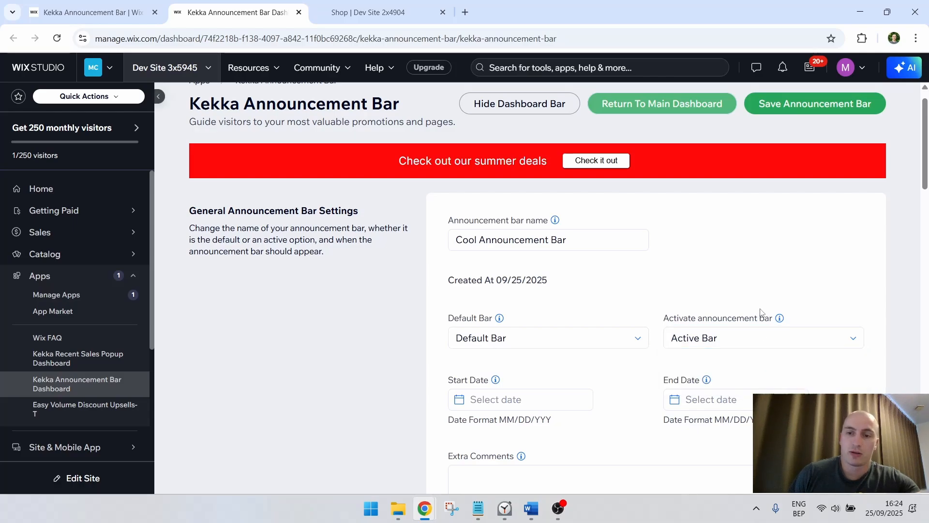
click(853, 110)
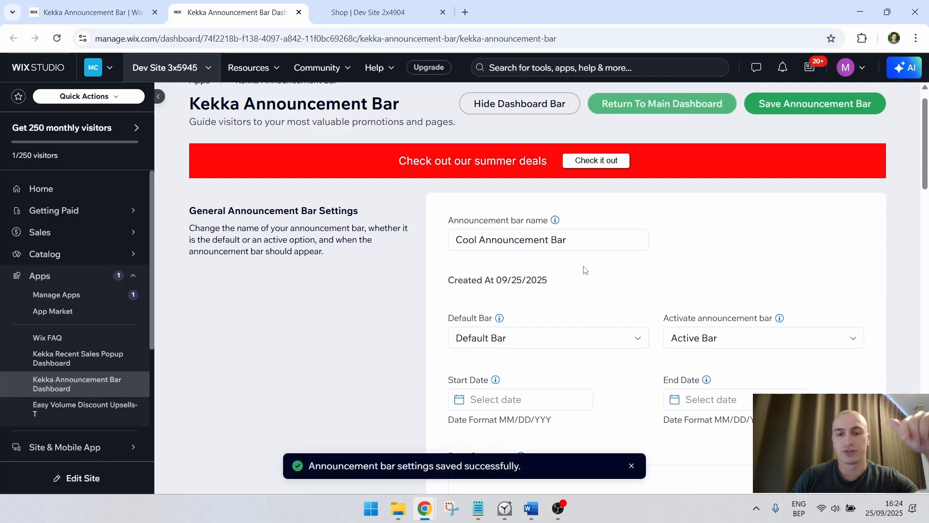
Return to the app's main dashboard, turn on the announcement bar in the setup phase settings and save, dismissing the review request
middle_click(41, 188)
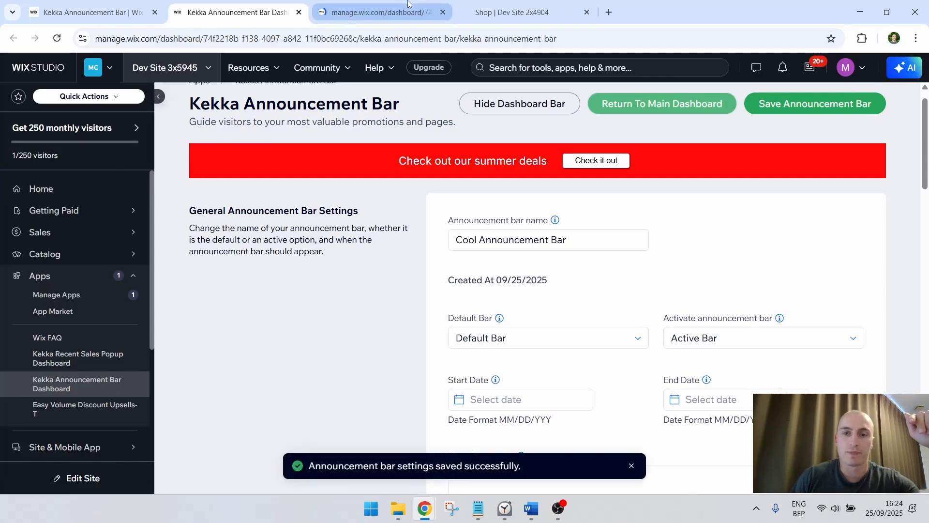
click(670, 108)
scroll(653, 224, down, 1)
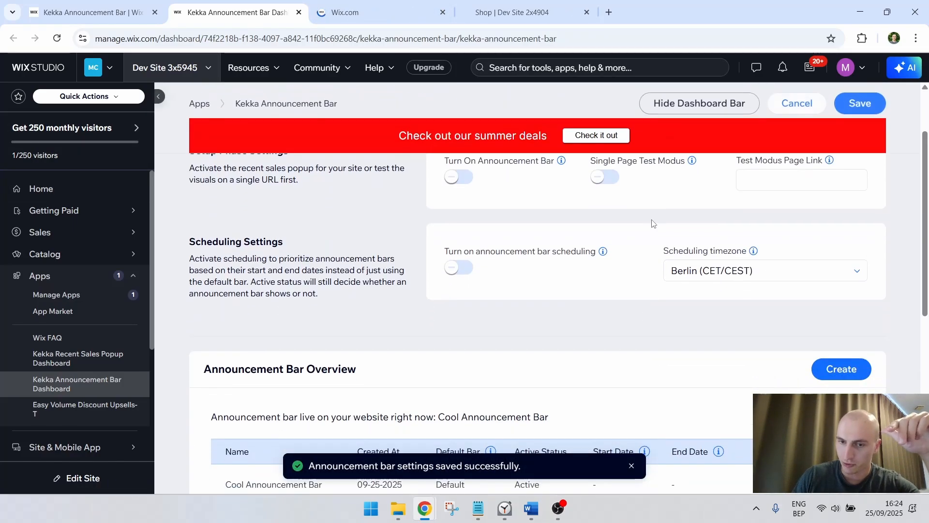
scroll(653, 223, up, 3)
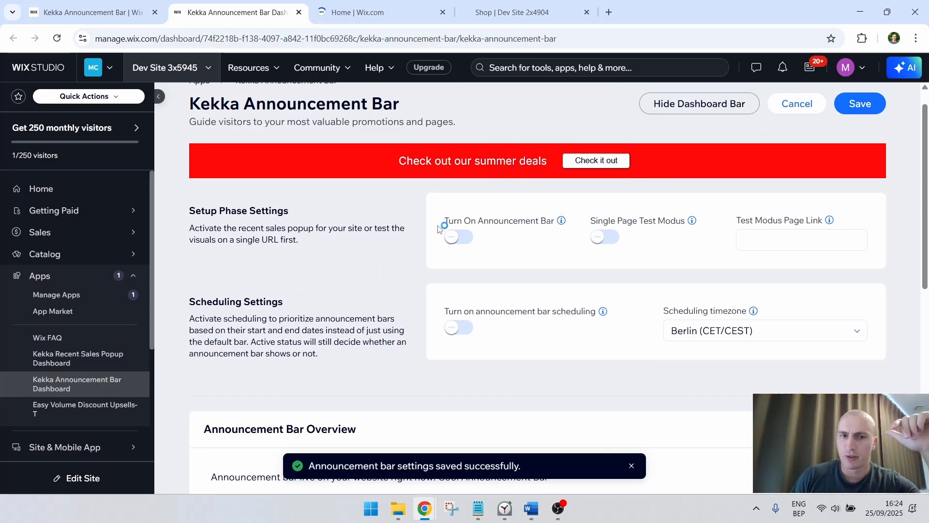
click(451, 238)
click(865, 110)
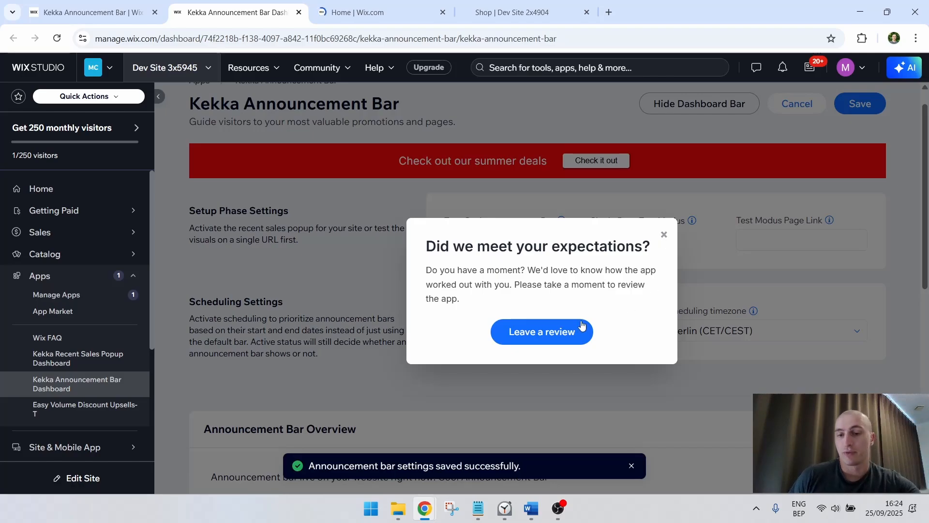
click(663, 235)
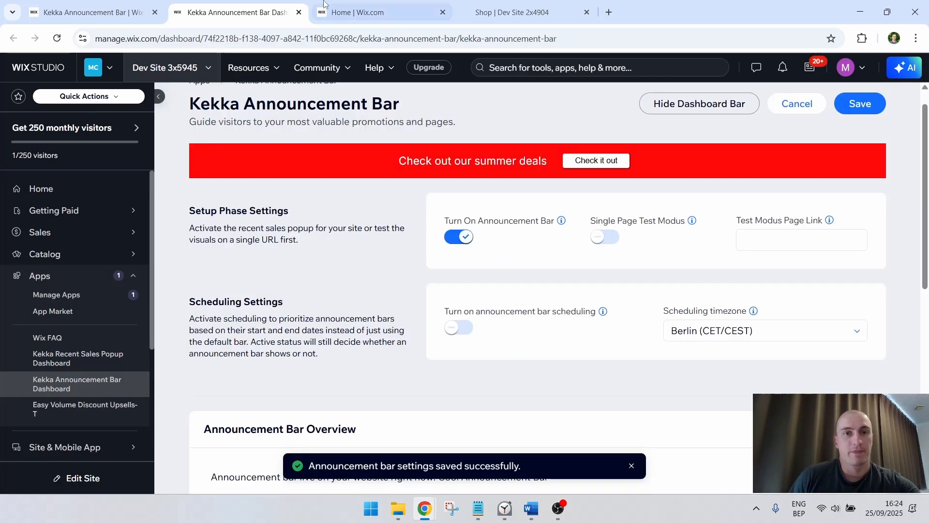
Open the live site from the site's dashboard home and check how the announcement bar looks on it
click(349, 4)
click(401, 150)
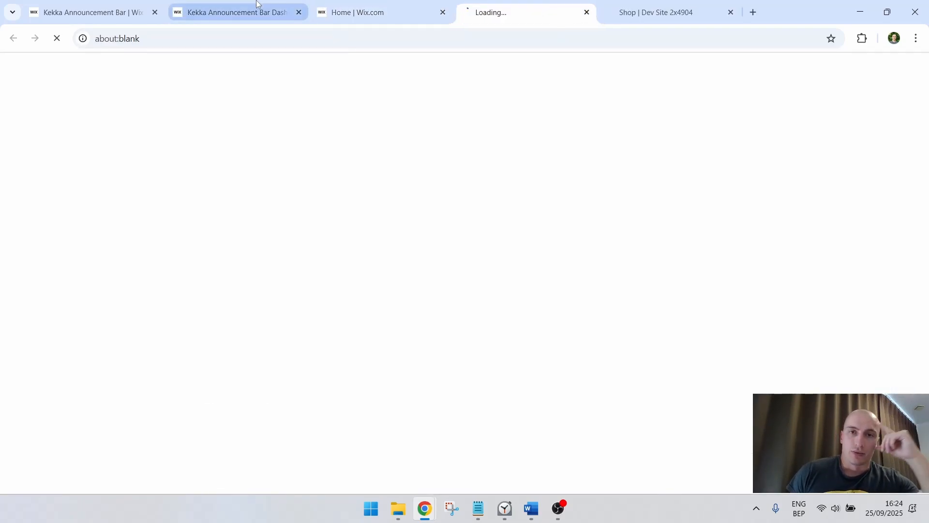
click(256, 6)
click(523, 9)
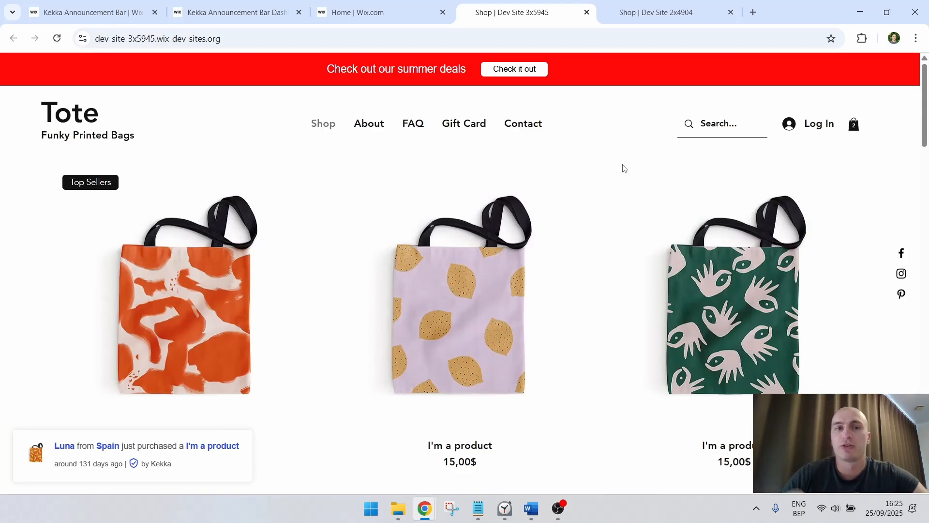
click(345, 4)
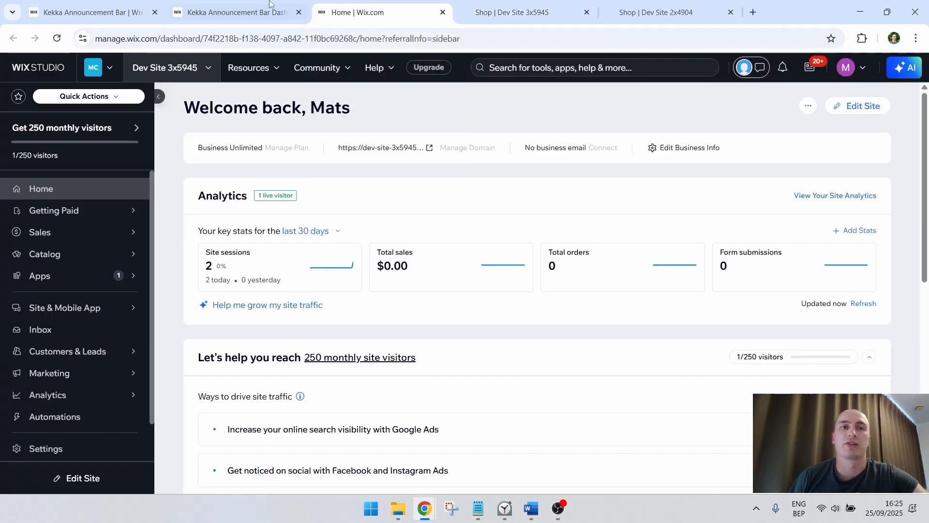
Set the Inclusion/Exclusion Setting to Exclusion in the announcement bar's page inclusion settings
click(269, 6)
scroll(652, 309, down, 5)
scroll(651, 310, down, 5)
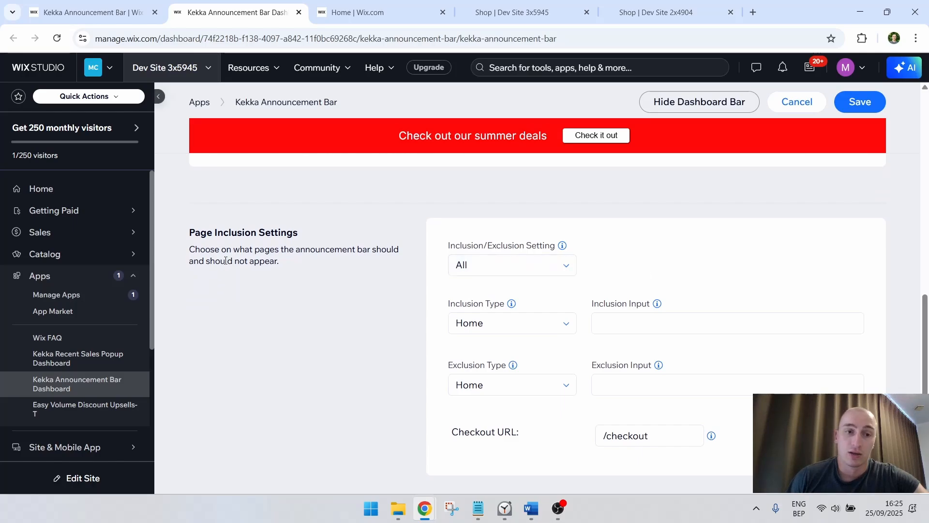
drag(213, 234, 218, 261)
click(265, 262)
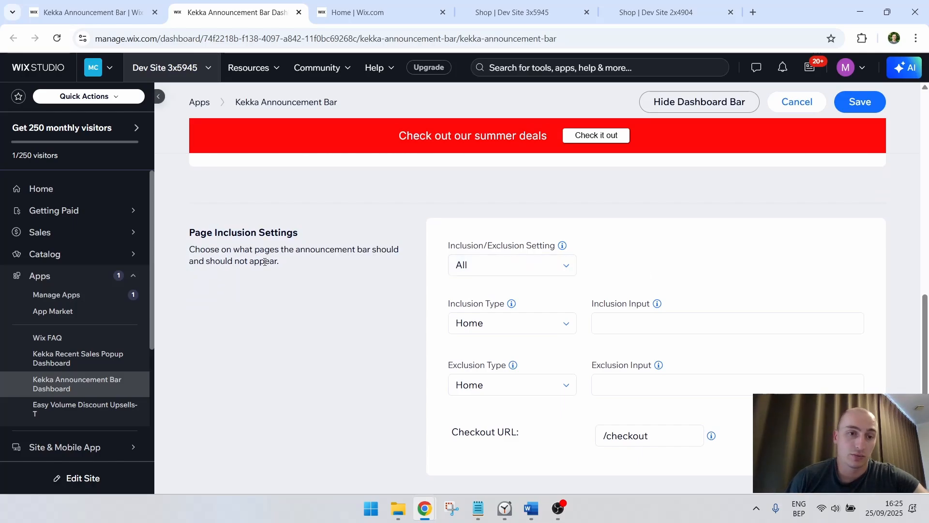
drag(294, 234, 179, 240)
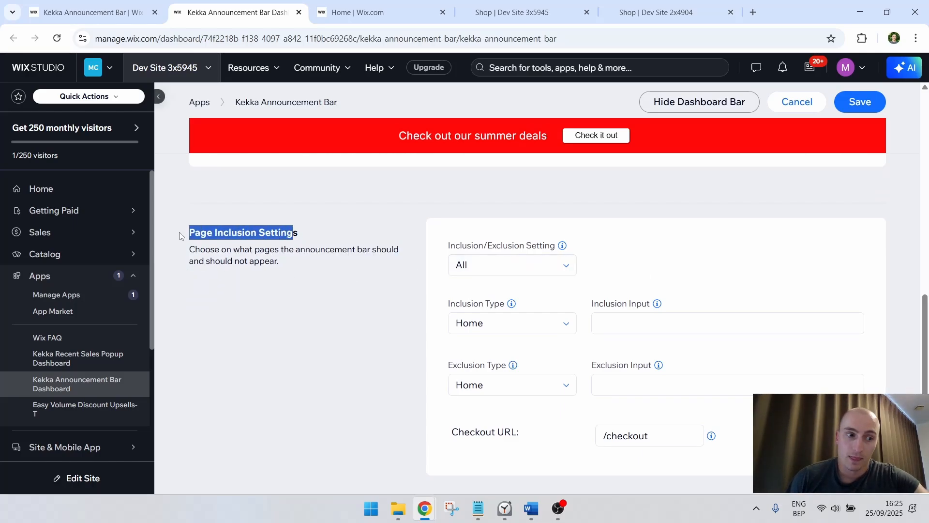
click(328, 260)
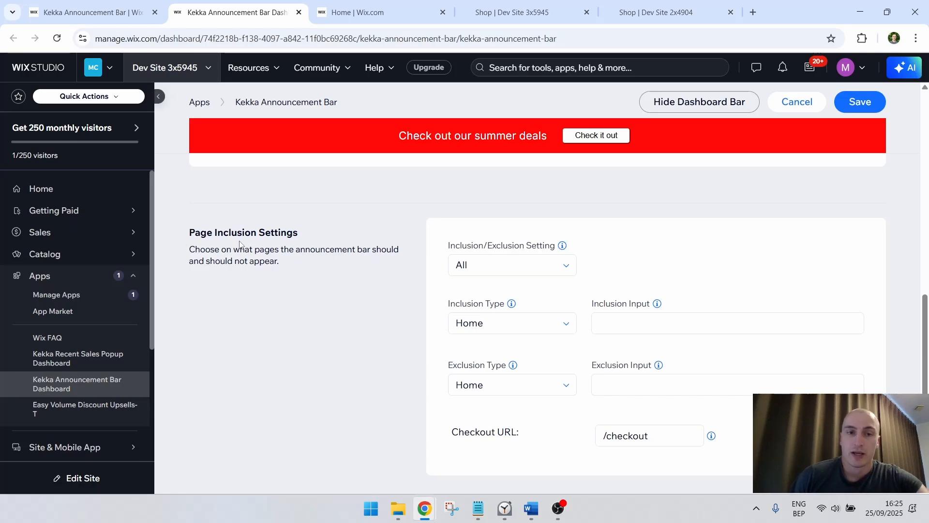
drag(240, 245, 247, 263)
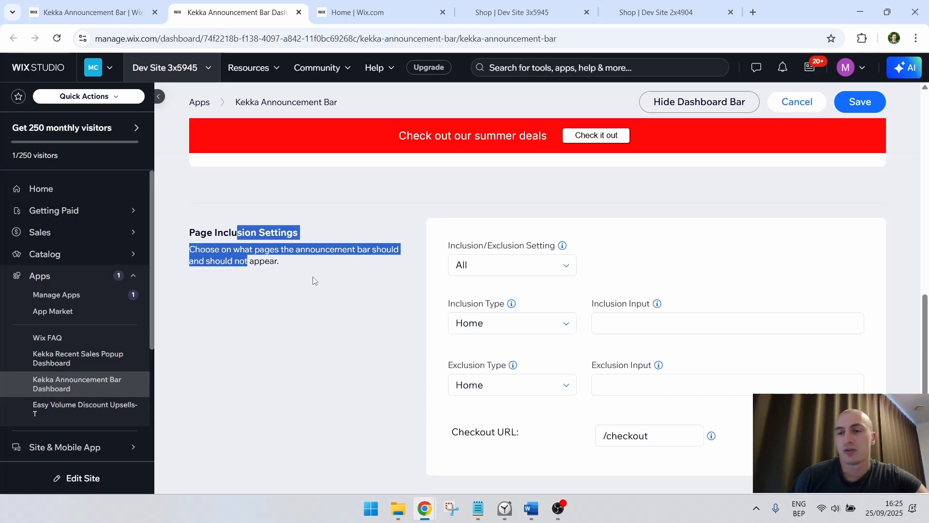
click(506, 266)
click(511, 338)
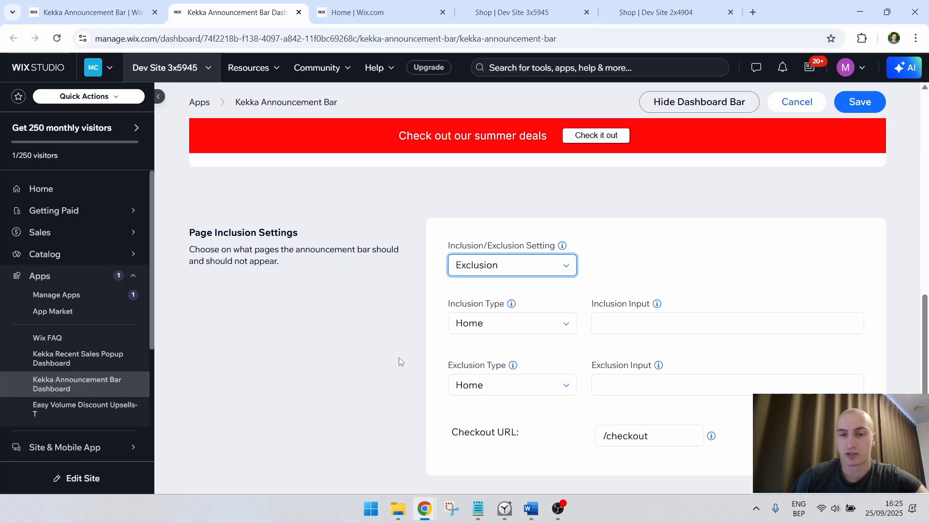
Set the exclusion type to URL with /contact-us as the exclusion input
click(501, 381)
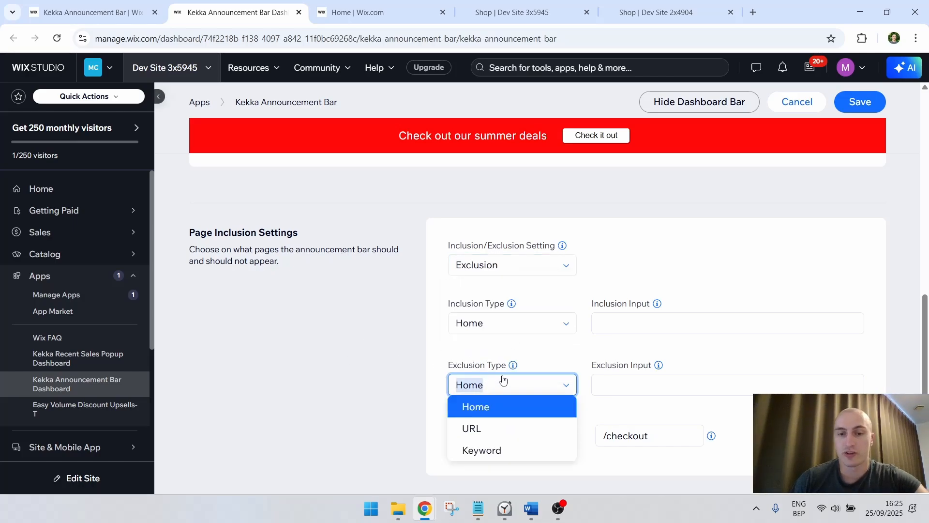
click(502, 432)
click(636, 385)
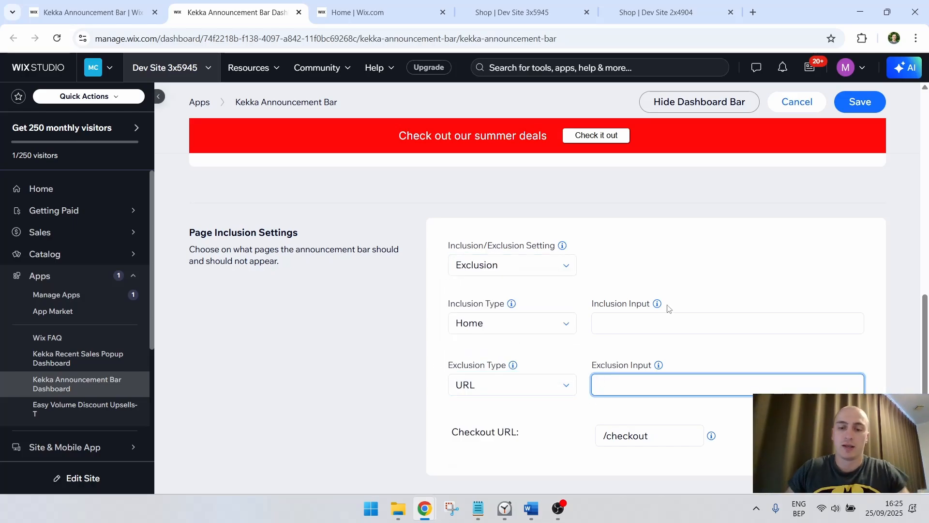
text(/conta)
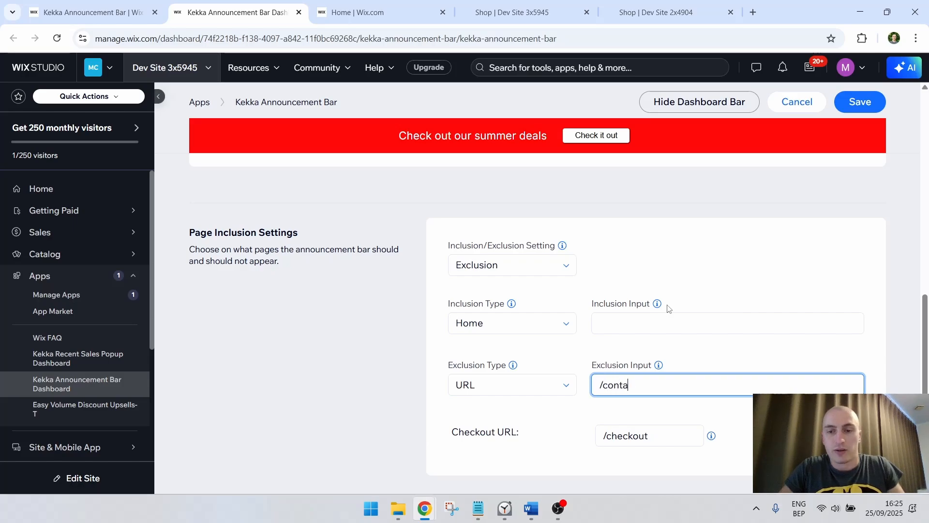
text(ct-us)
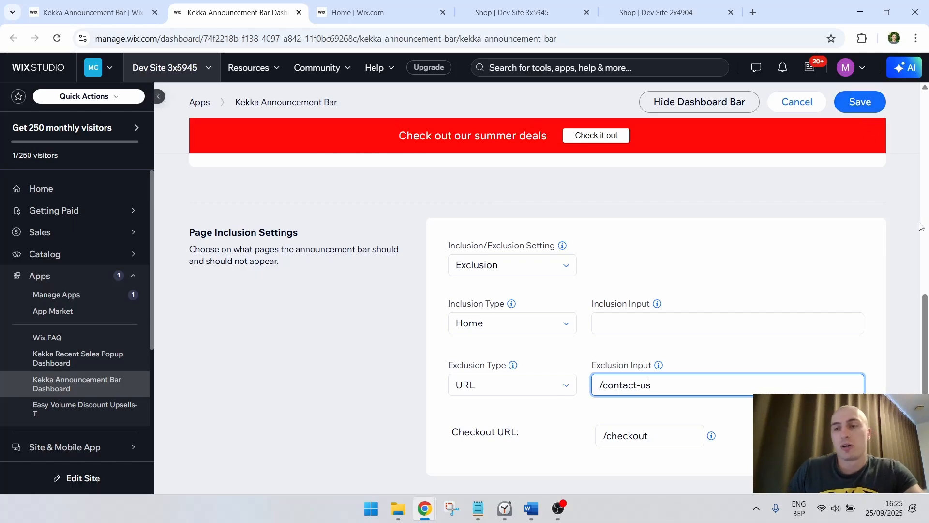
Change the exclusion type to Keyword and replace the exclusion input with contact
drag(778, 379, 593, 381)
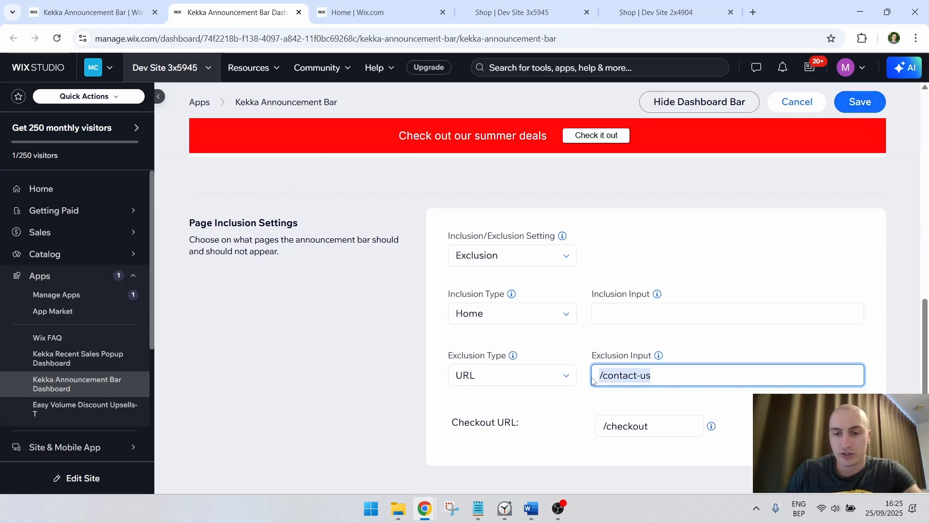
click(603, 350)
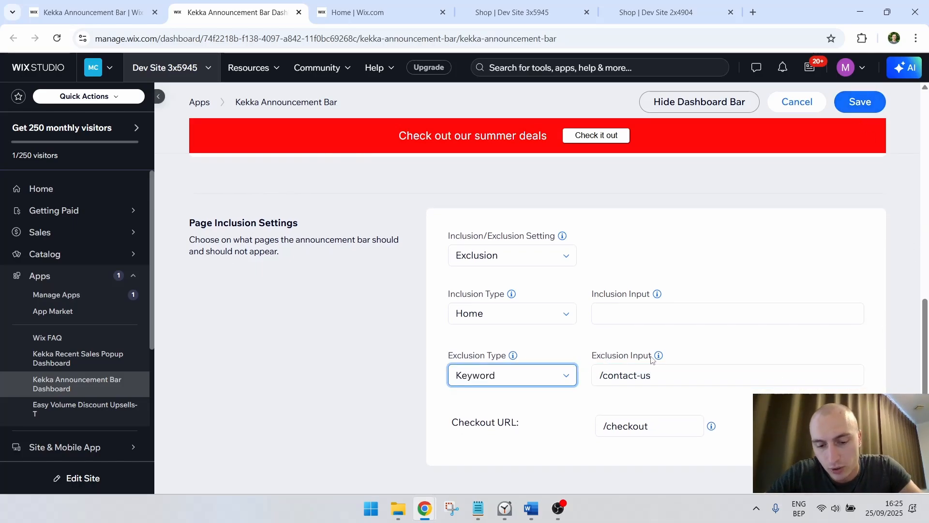
triple_click(662, 374)
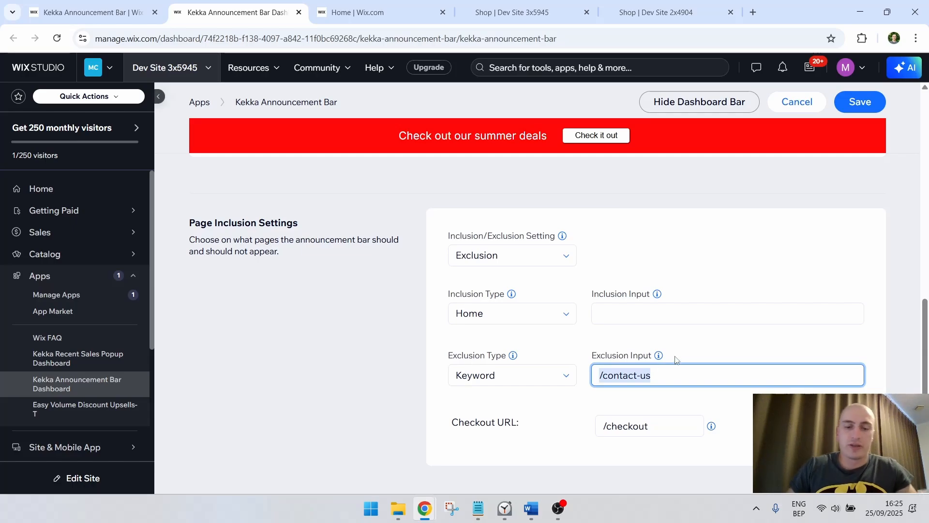
text(con)
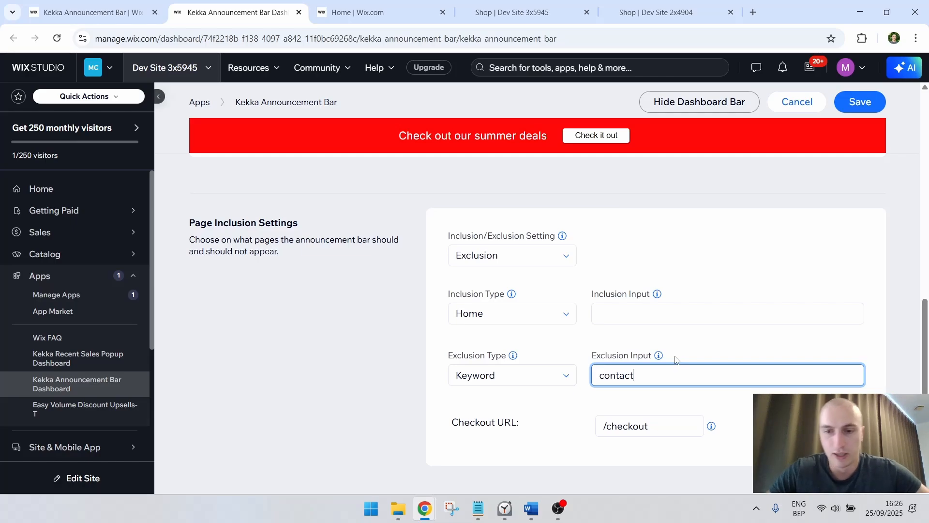
Try the Home and URL exclusion types and switch back to Keyword
click(526, 371)
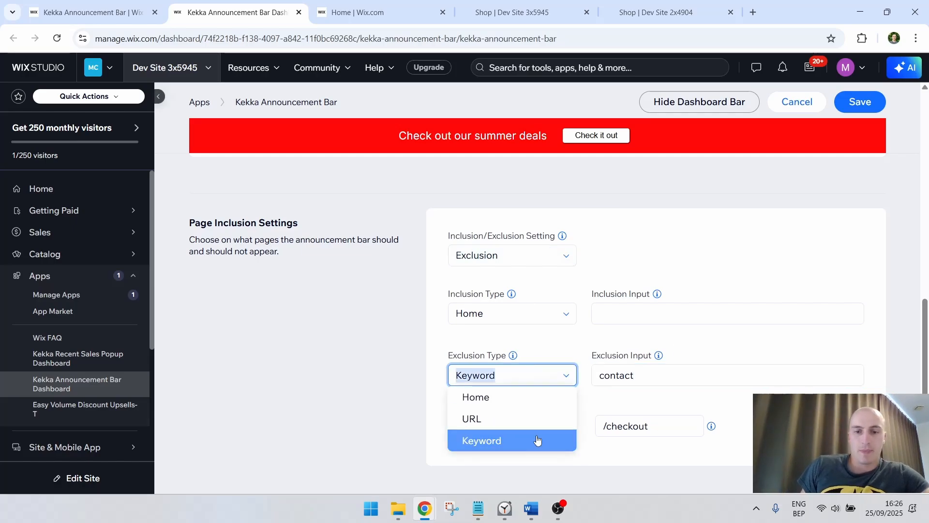
click(535, 401)
click(525, 370)
click(516, 417)
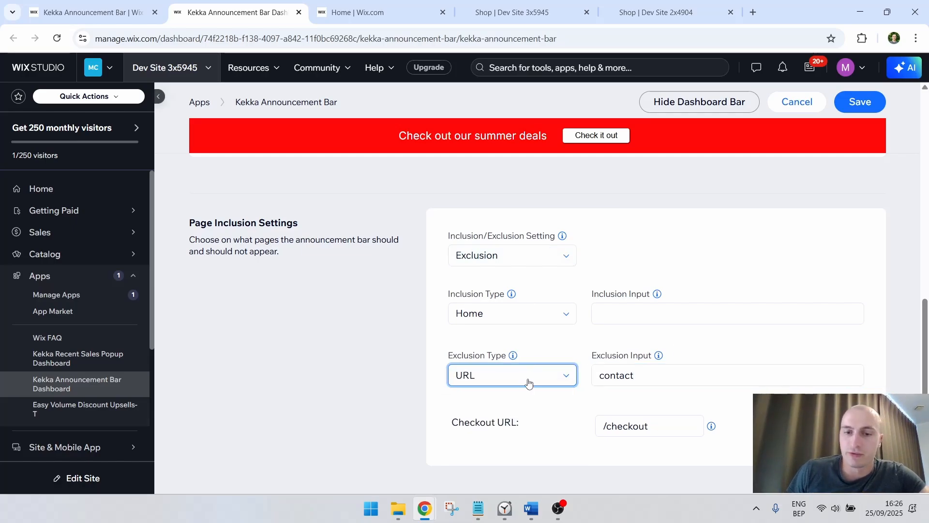
click(529, 384)
click(560, 440)
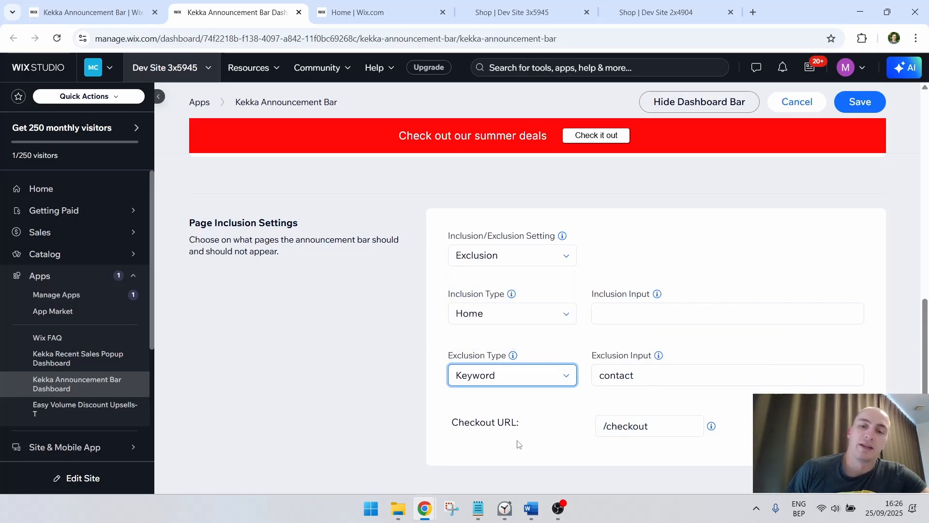
Check the checkout URL field and save the page exclusion settings
drag(543, 426, 441, 425)
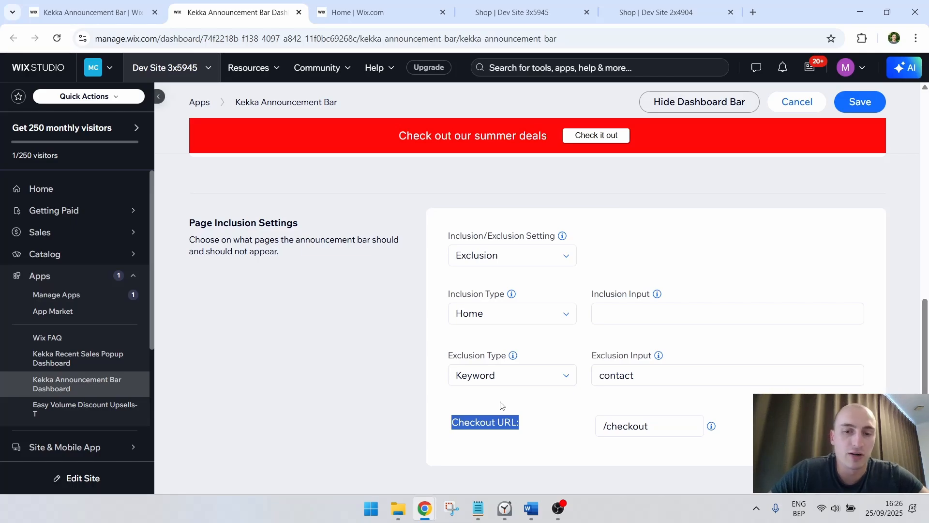
click(649, 426)
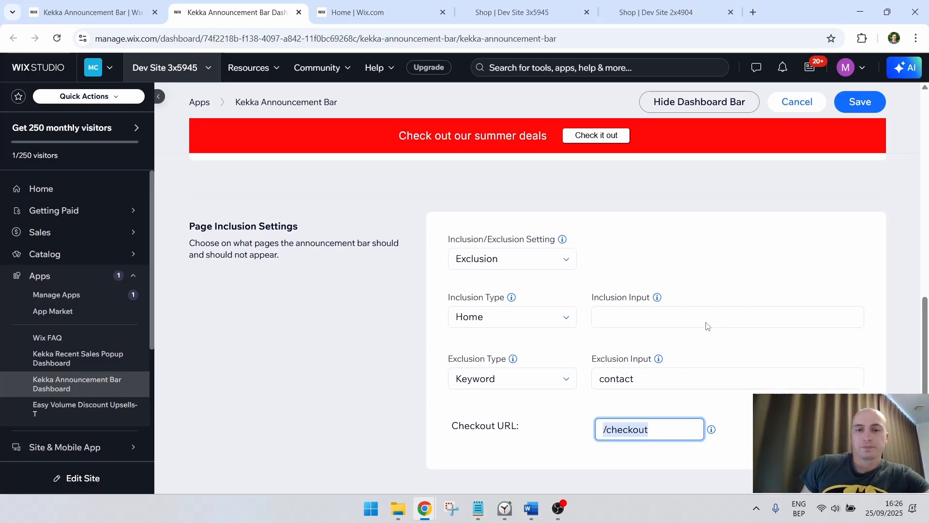
scroll(730, 311, up, 2)
scroll(730, 311, down, 2)
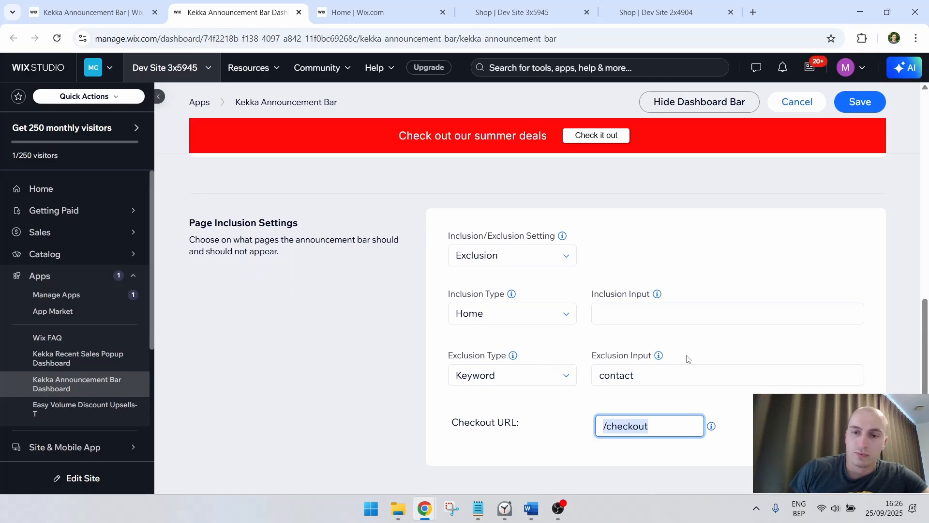
click(868, 107)
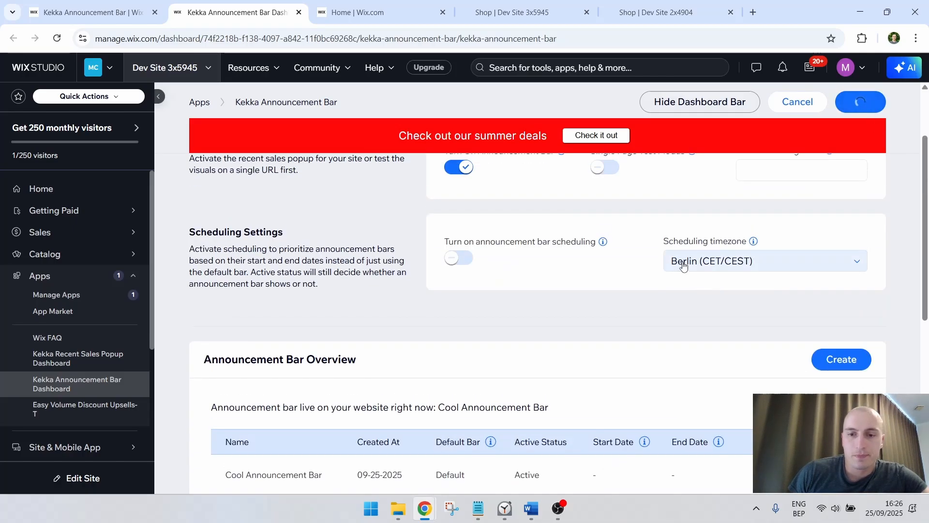
Review the scheduling settings, and give Cool Announcement Bar the start date 12/01/2025 and end date 09/30/2025 in its general settings
scroll(641, 272, up, 2)
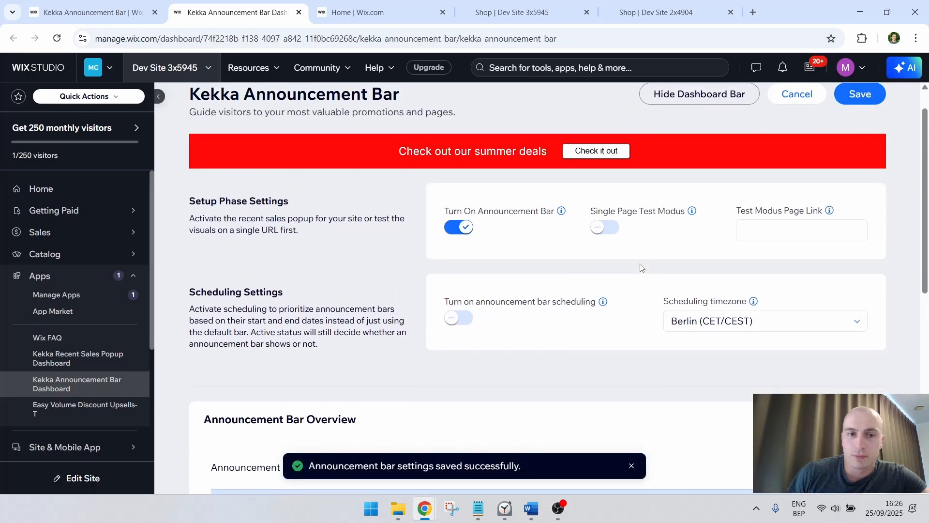
scroll(641, 268, down, 2)
drag(250, 232, 298, 285)
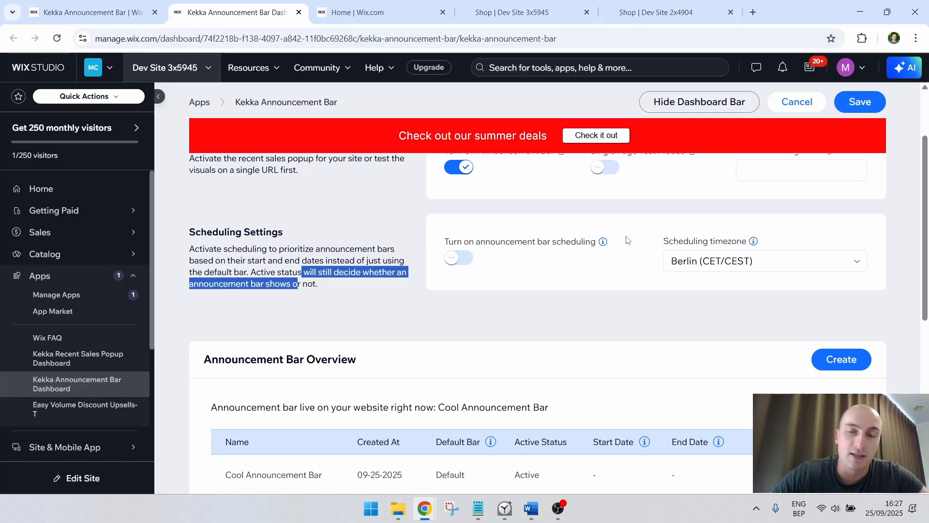
scroll(628, 240, down, 3)
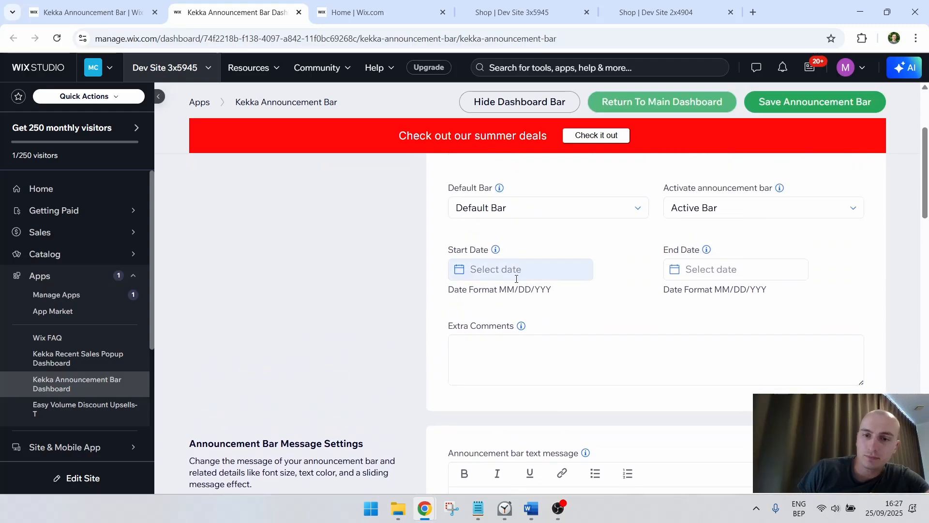
click(508, 269)
click(604, 302)
click(604, 302)
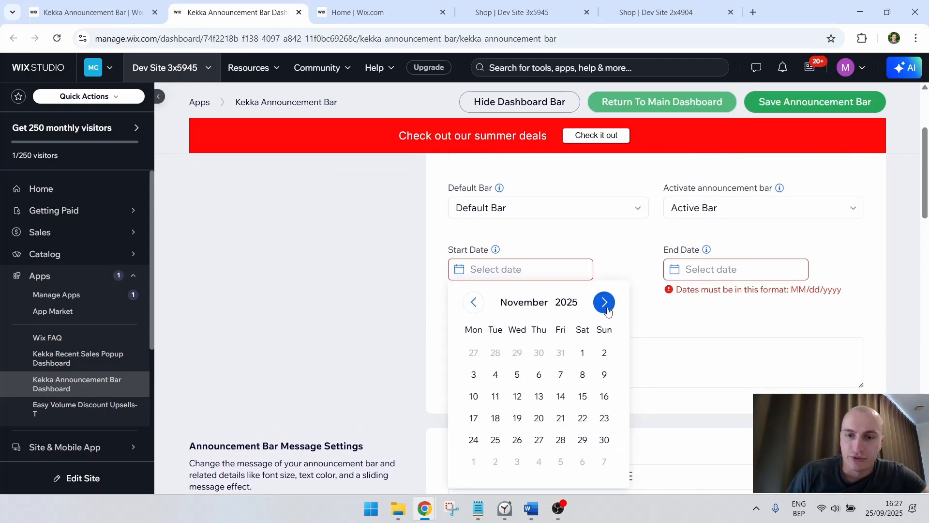
click(603, 302)
click(473, 353)
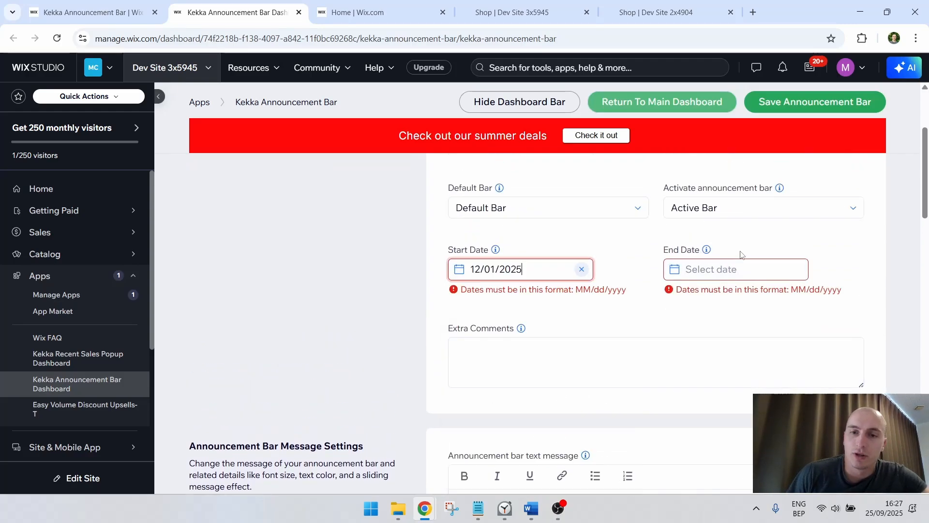
click(737, 262)
click(710, 439)
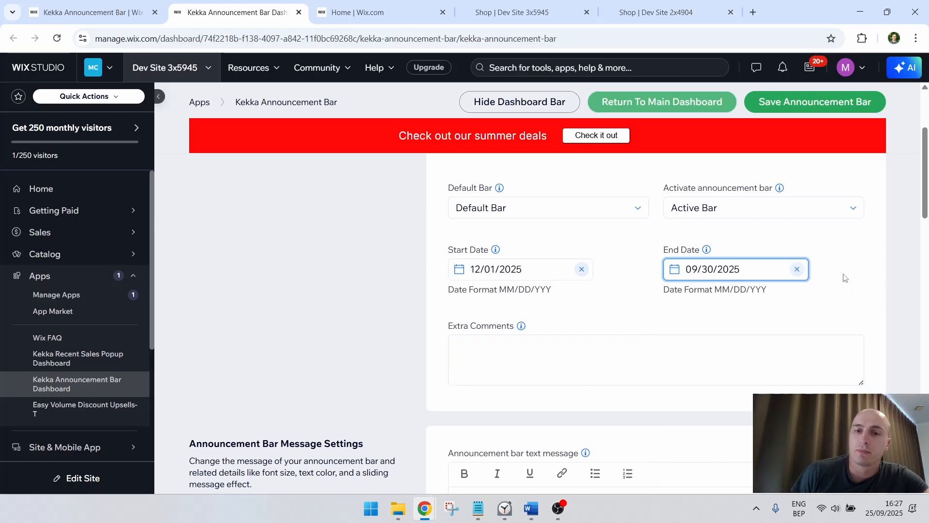
Set the end date of Cool Announcement Bar to 12/31/2025
click(760, 259)
click(819, 301)
click(819, 302)
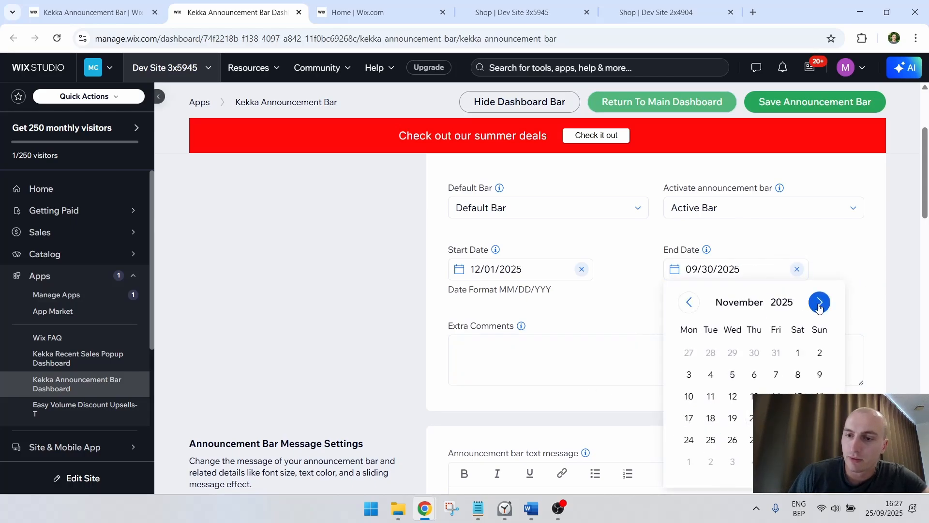
click(819, 302)
click(732, 439)
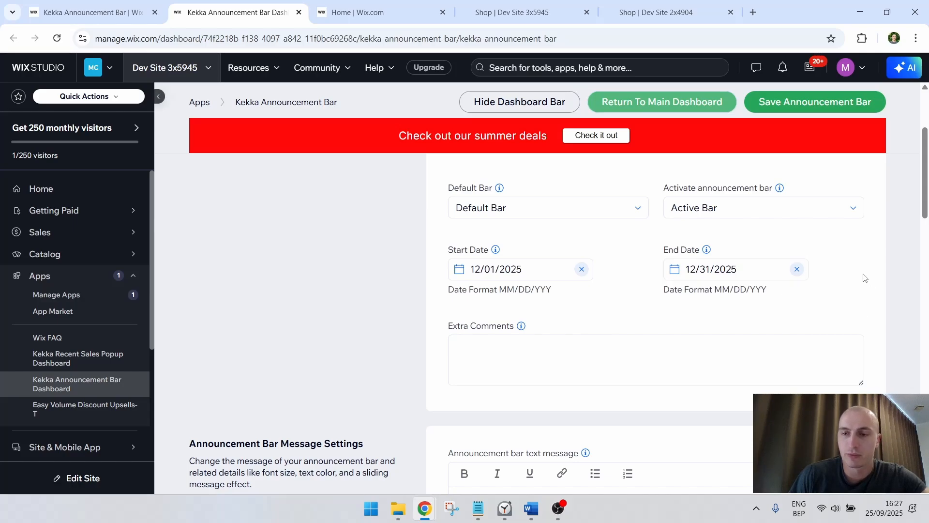
Read the Default Bar help text, save the announcement bar, and check the live Dev Site 3x5945 shop page
scroll(818, 275, up, 1)
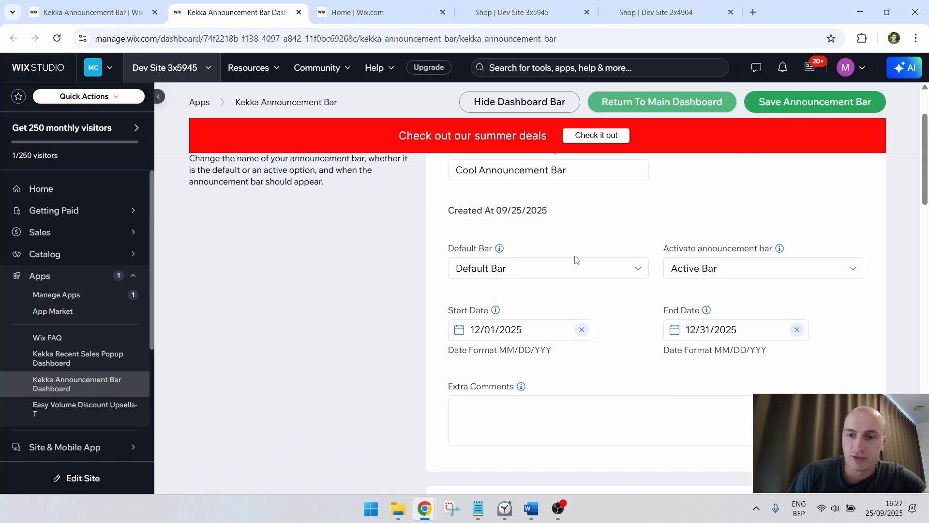
mouse_move(500, 252)
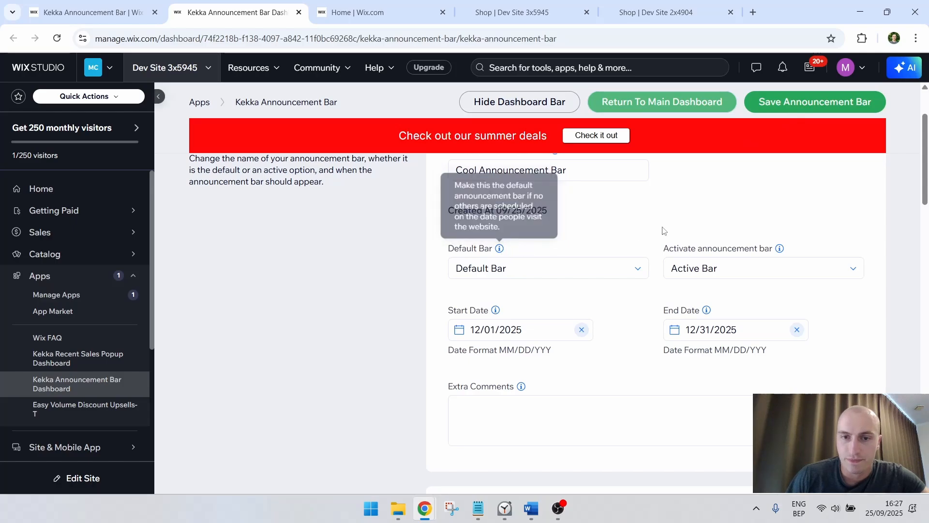
click(803, 103)
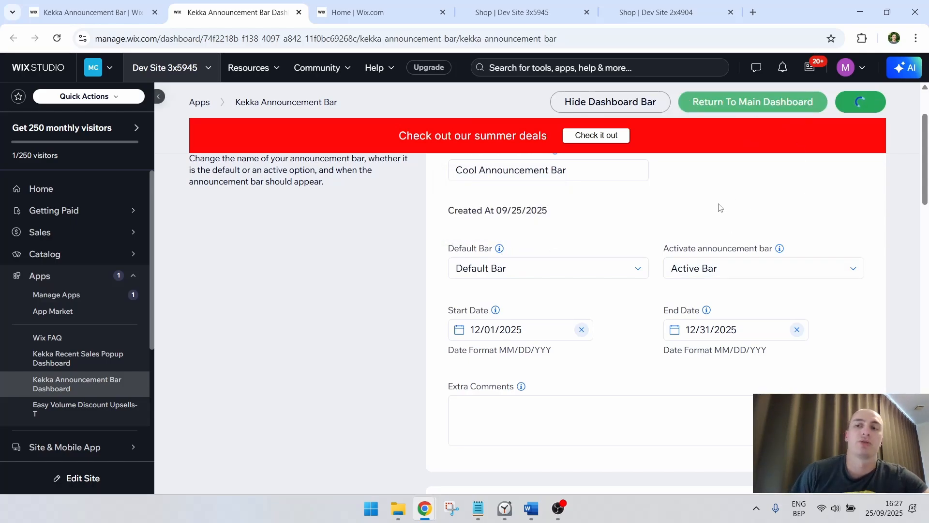
click(492, 3)
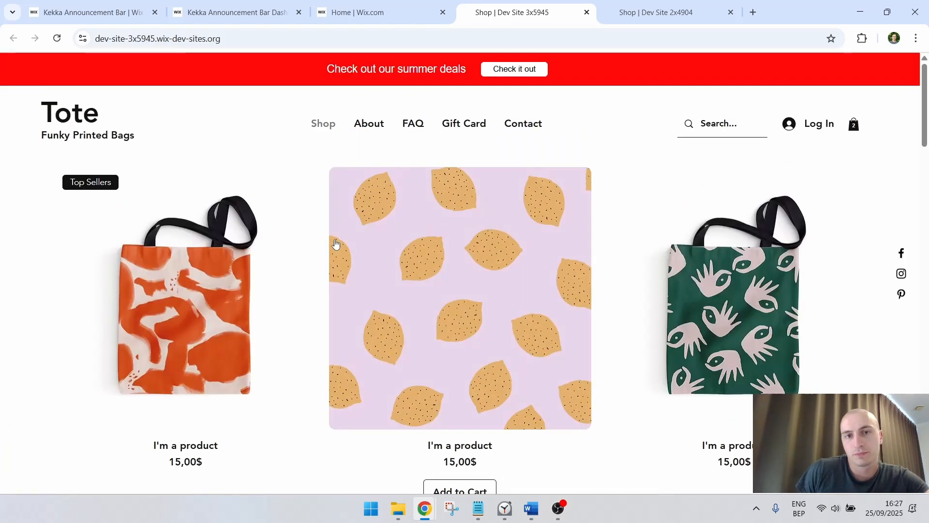
Change Cool Announcement Bar from the default to Secondary Bar, save it, and check the live shop page
click(240, 10)
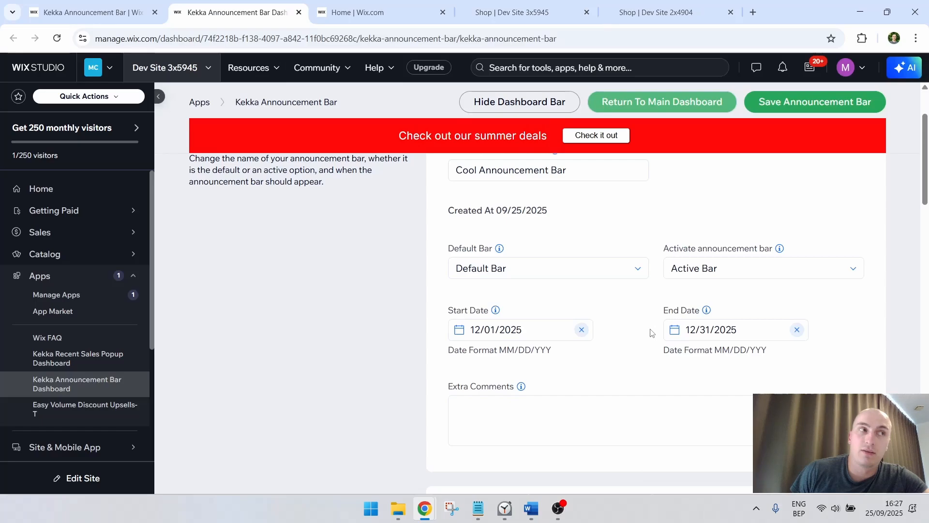
click(626, 267)
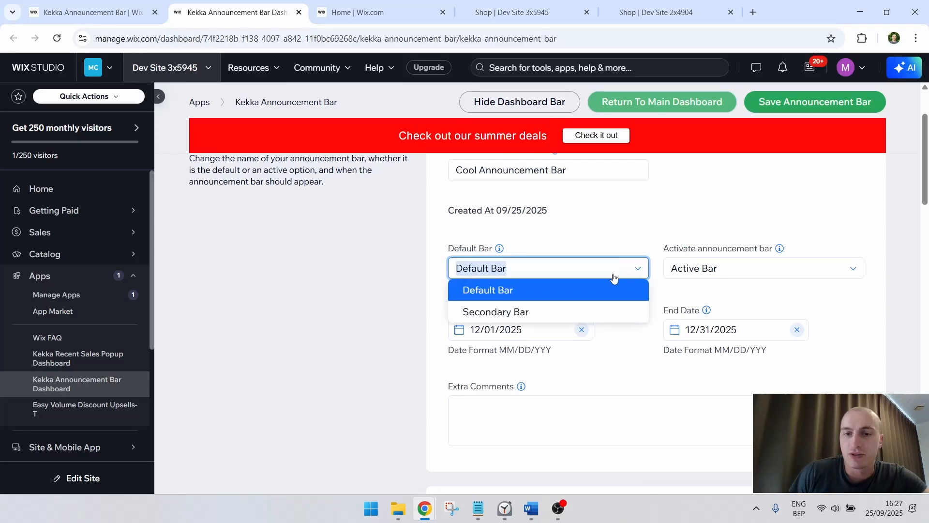
click(559, 313)
click(853, 107)
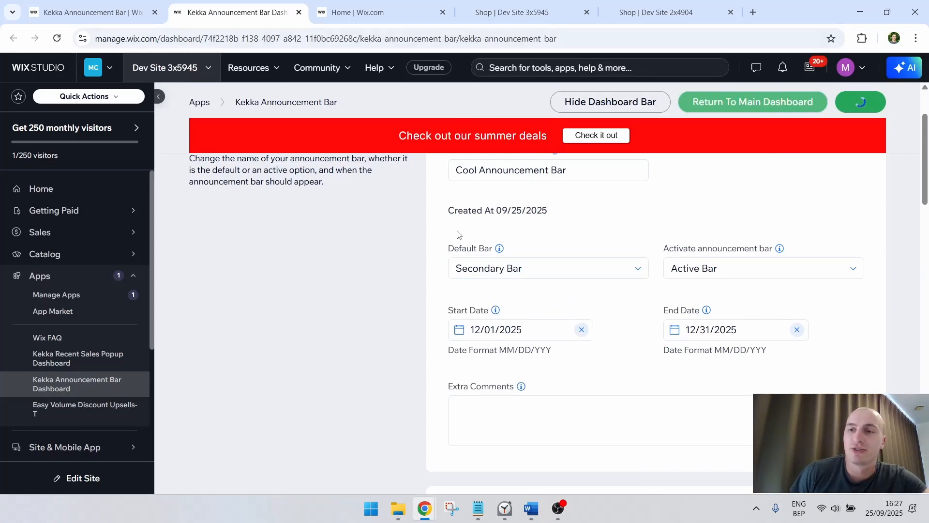
click(516, 13)
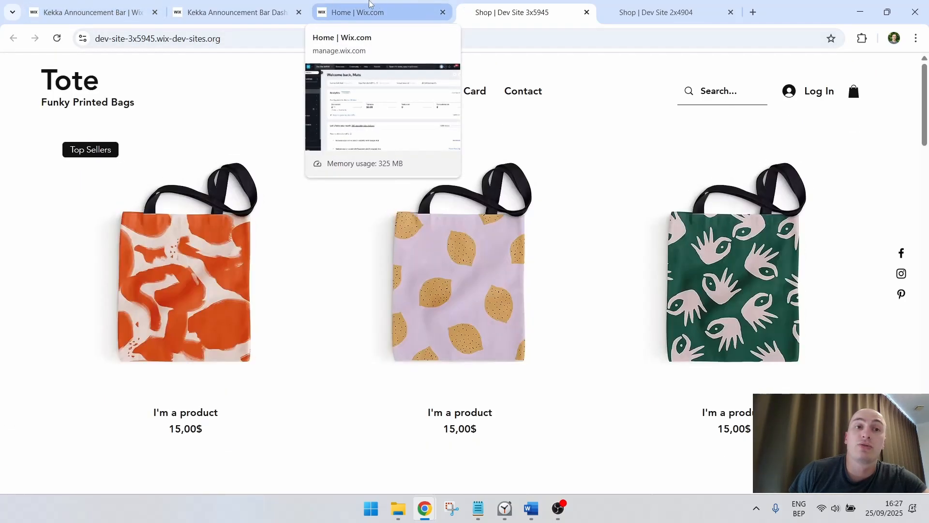
Return to the announcement bar app's main dashboard and set the scheduling timezone to Los Angeles (PST/PDT)
click(296, 7)
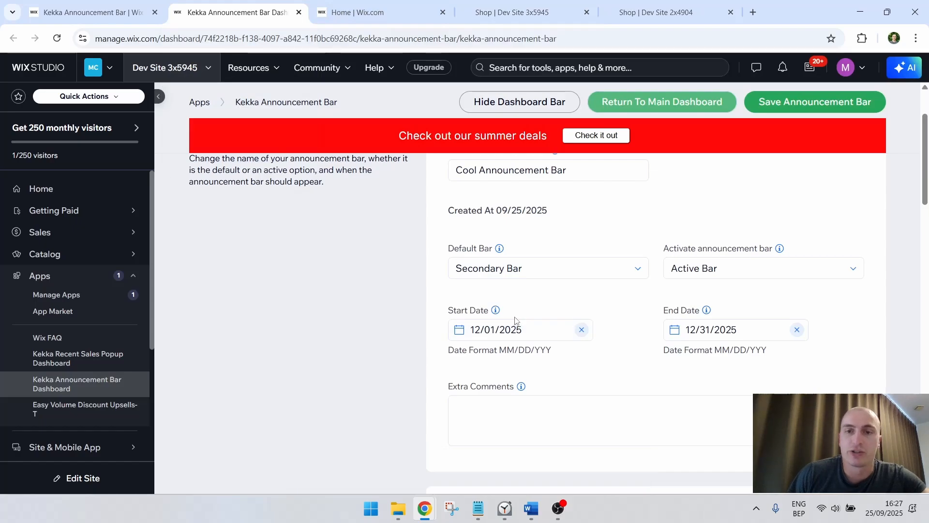
scroll(526, 150, up, 2)
click(646, 134)
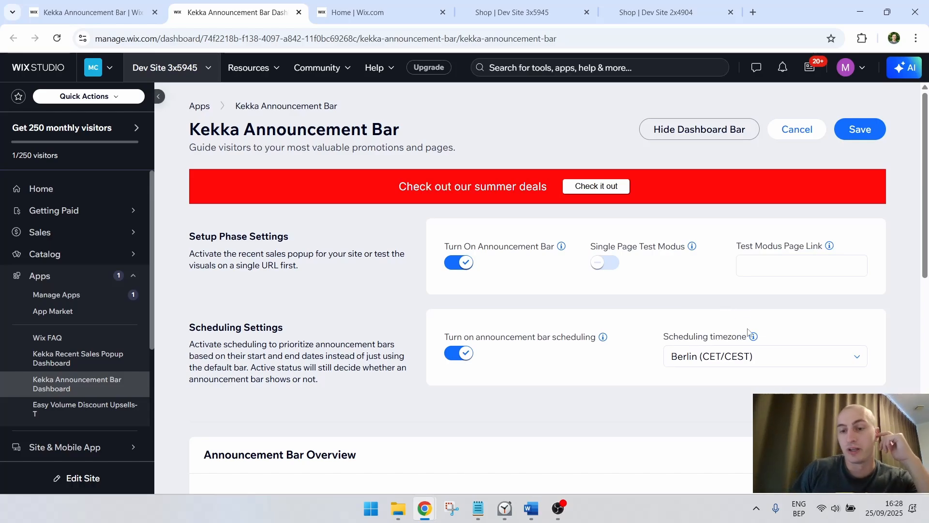
mouse_move(754, 336)
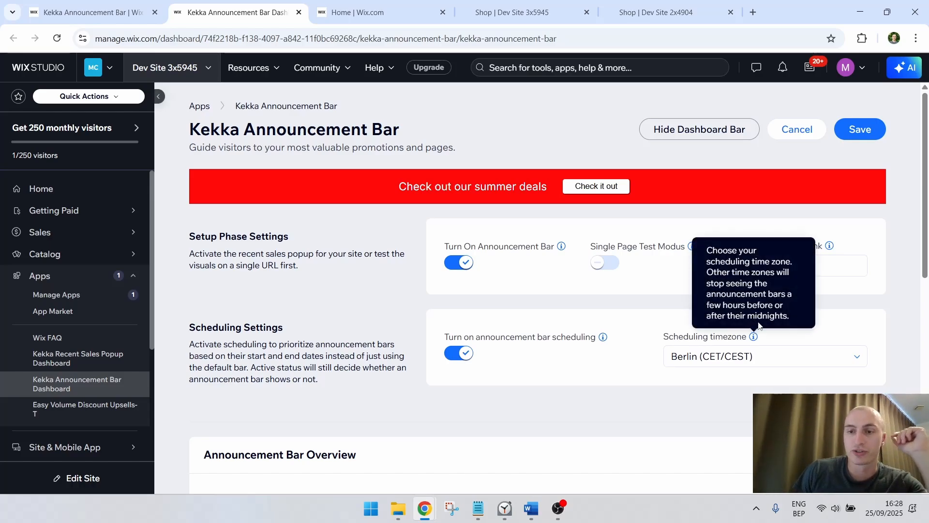
click(818, 353)
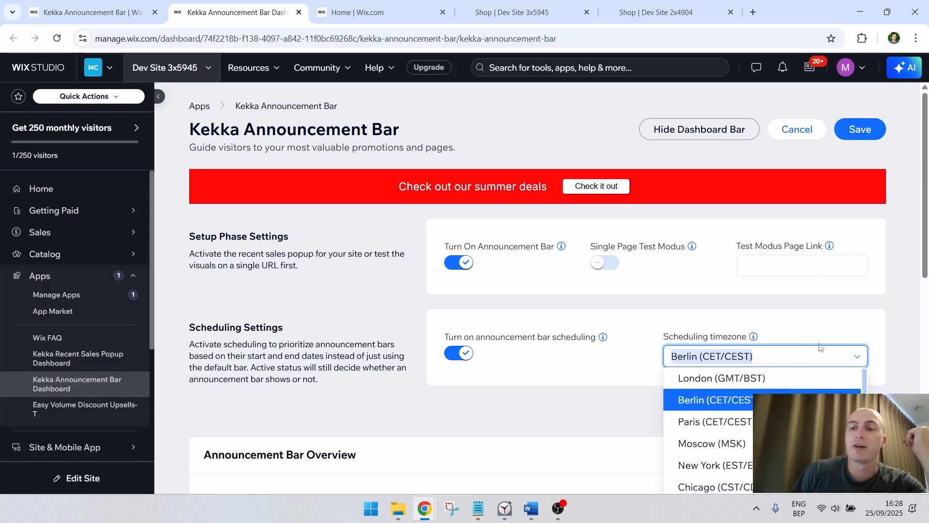
scroll(842, 317, down, 2)
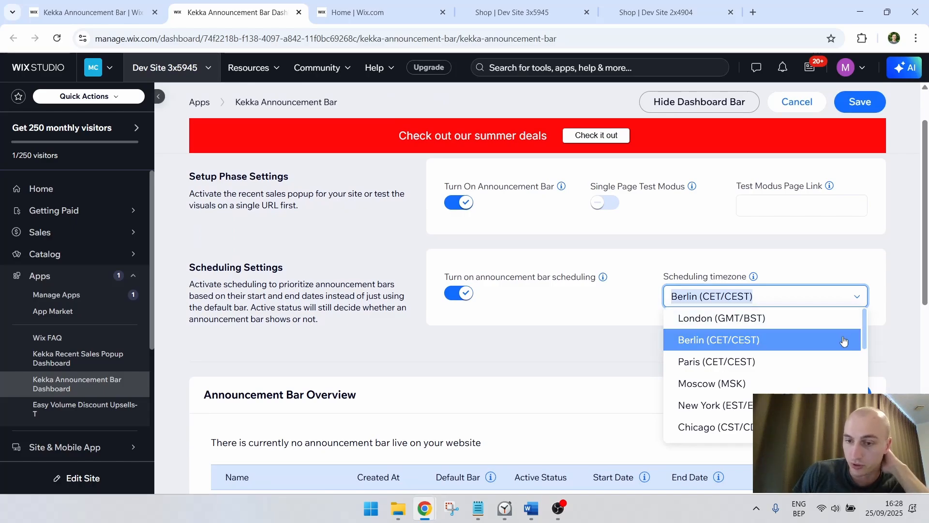
scroll(768, 382, down, 4)
scroll(761, 386, up, 3)
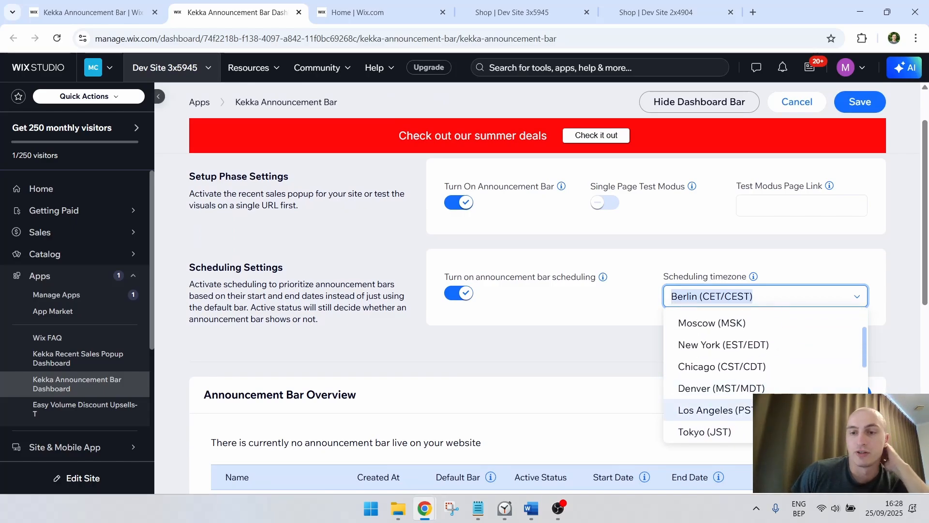
click(721, 410)
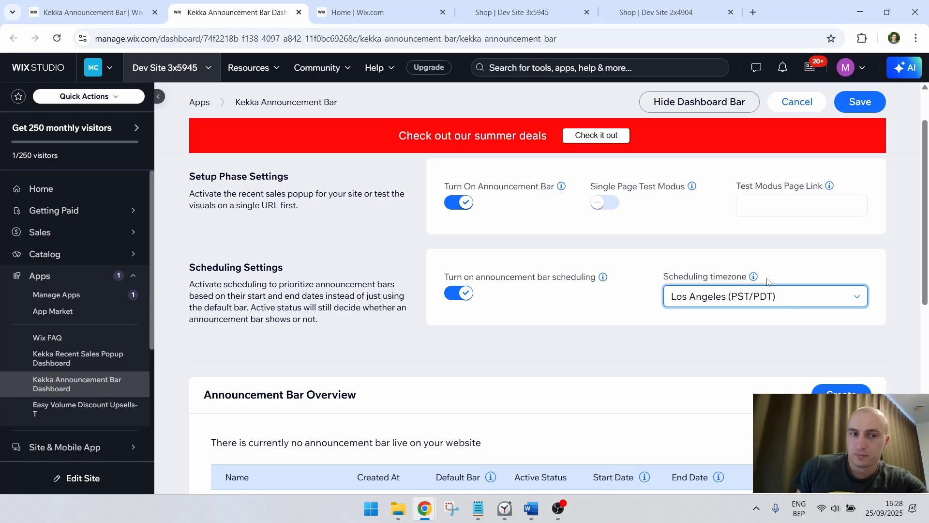
scroll(759, 285, down, 7)
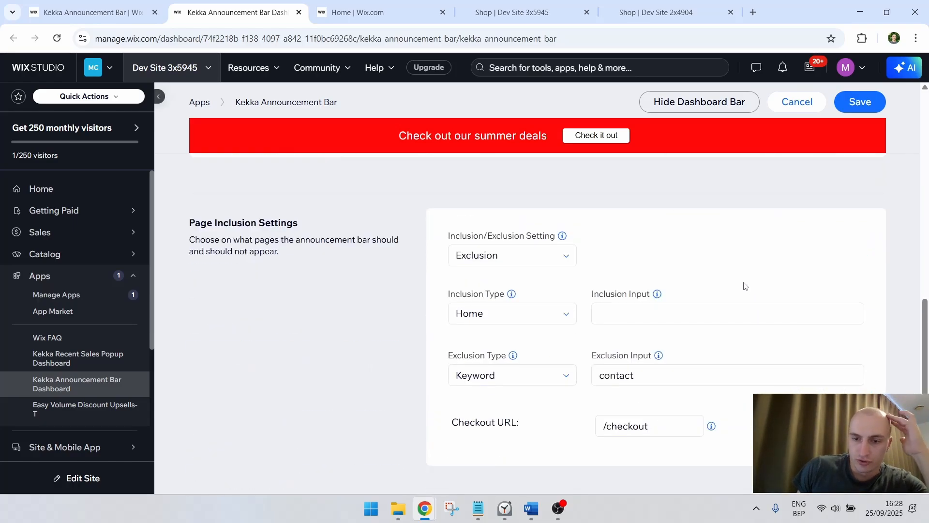
scroll(747, 285, up, 3)
scroll(743, 285, up, 5)
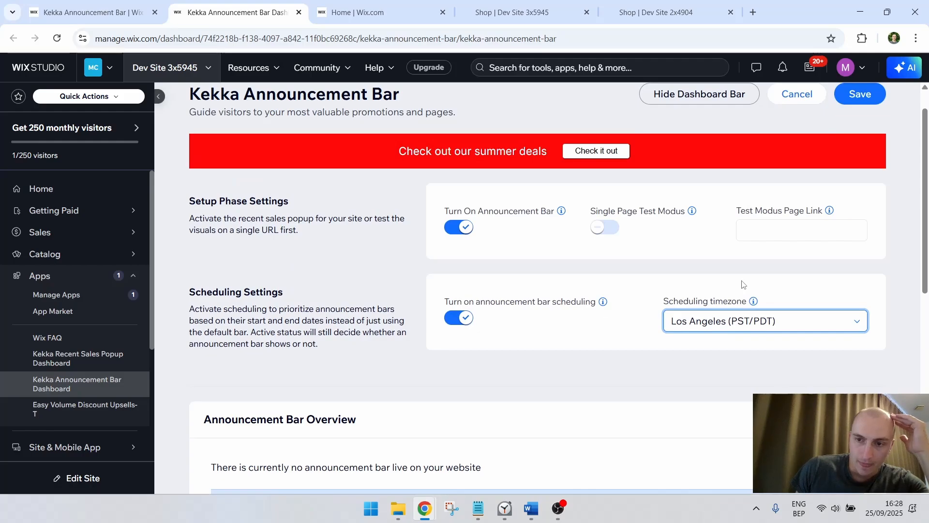